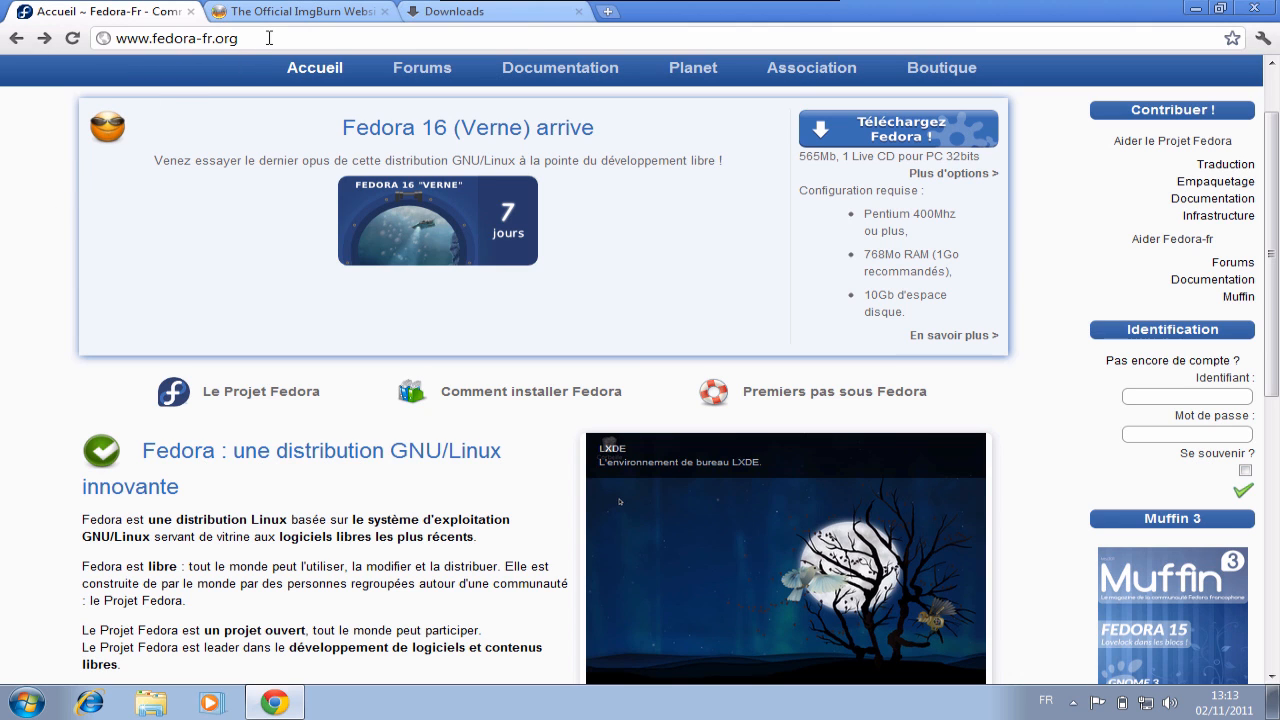
# - Download the i686 Live CD KDE image of Fedora 15 through the additional download options on fedora-fr.org
pyautogui.click(269, 38)
pyautogui.click(269, 38)
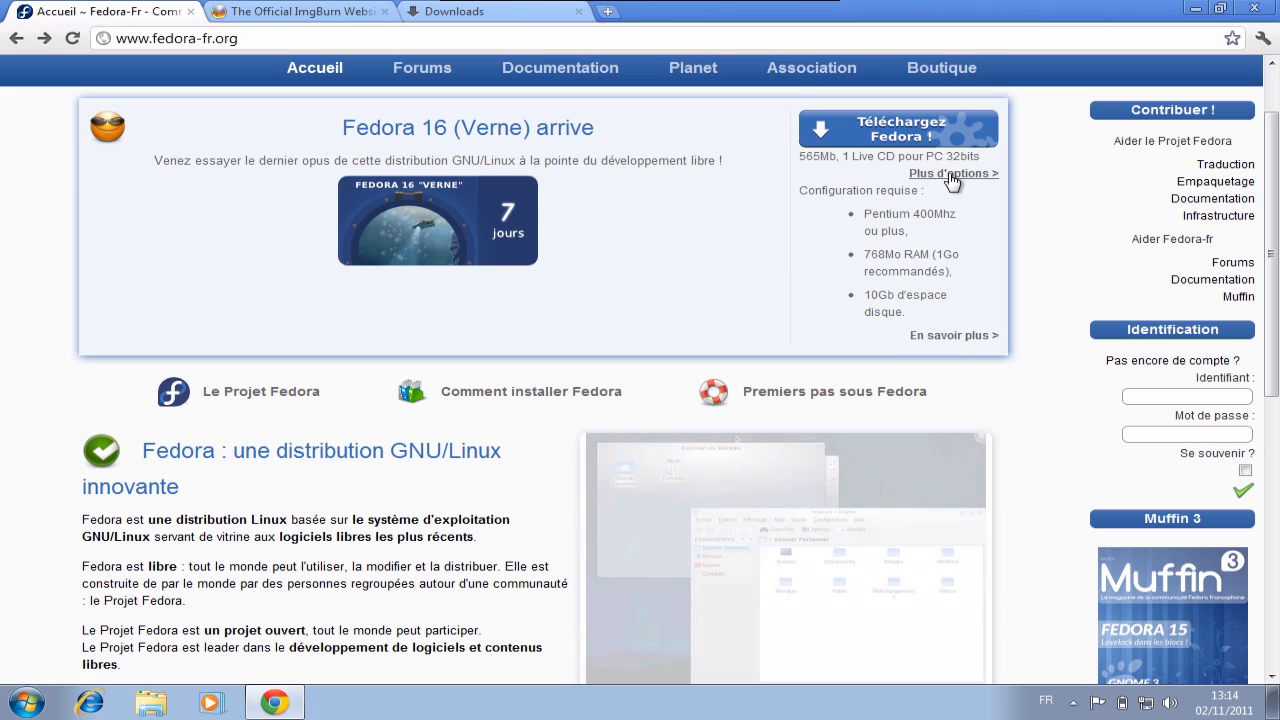
pyautogui.click(950, 175)
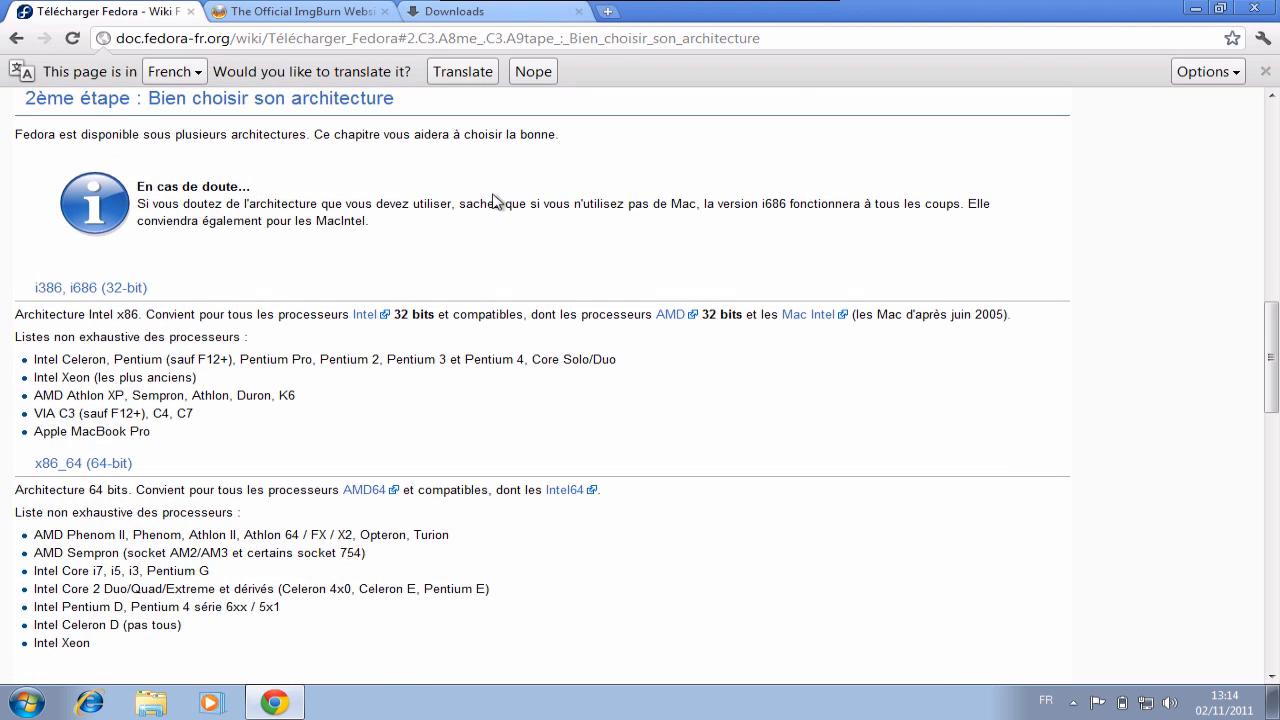
pyautogui.scroll(-7, 493, 201)
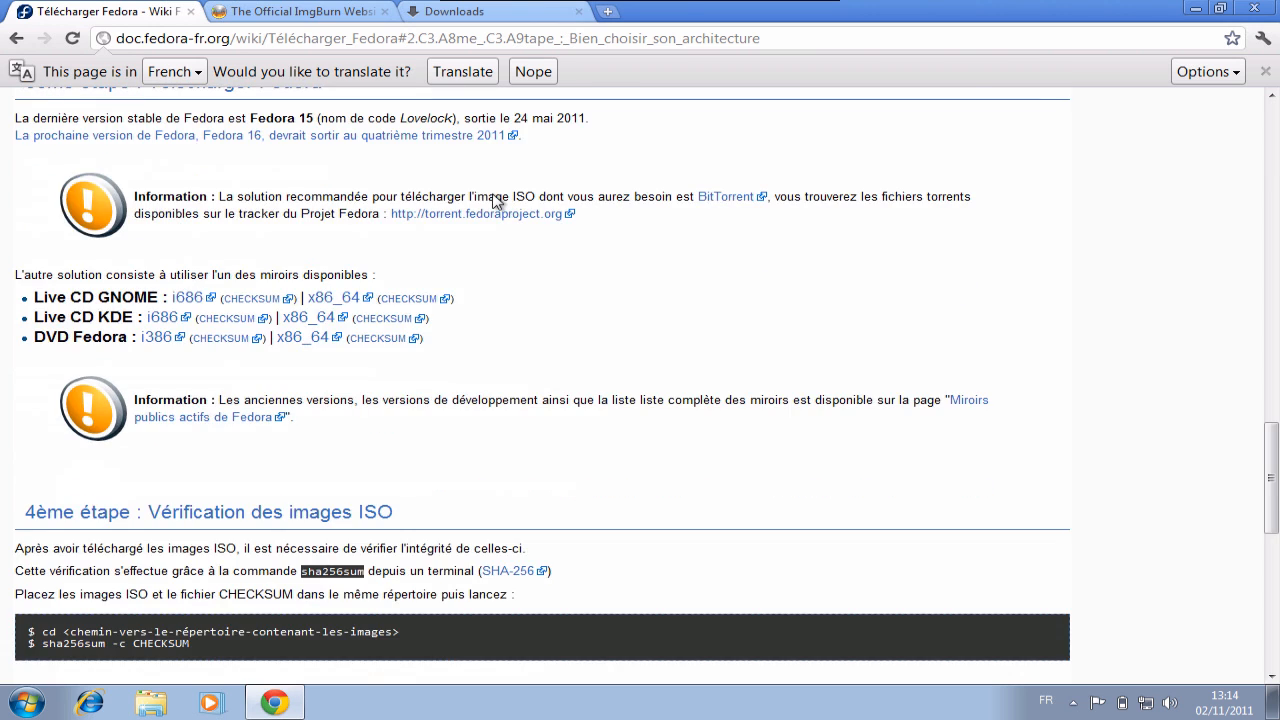
pyautogui.scroll(3, 493, 201)
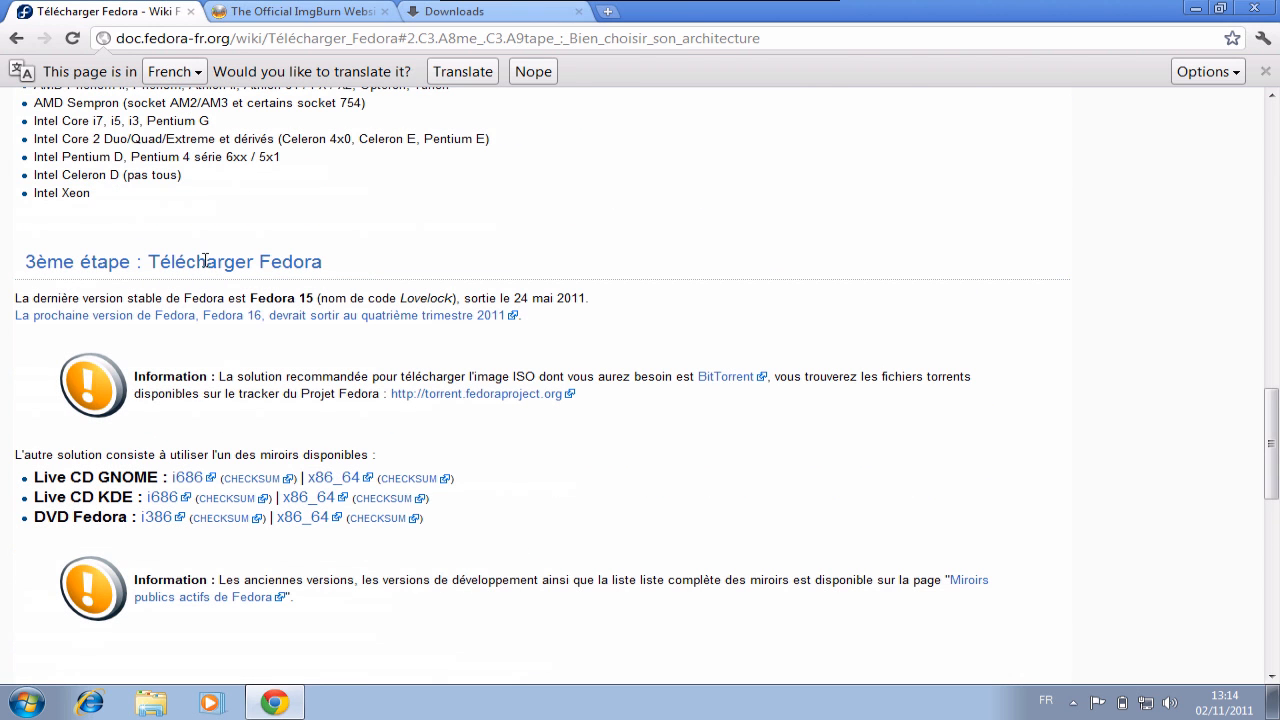
pyautogui.scroll(-2, 616, 278)
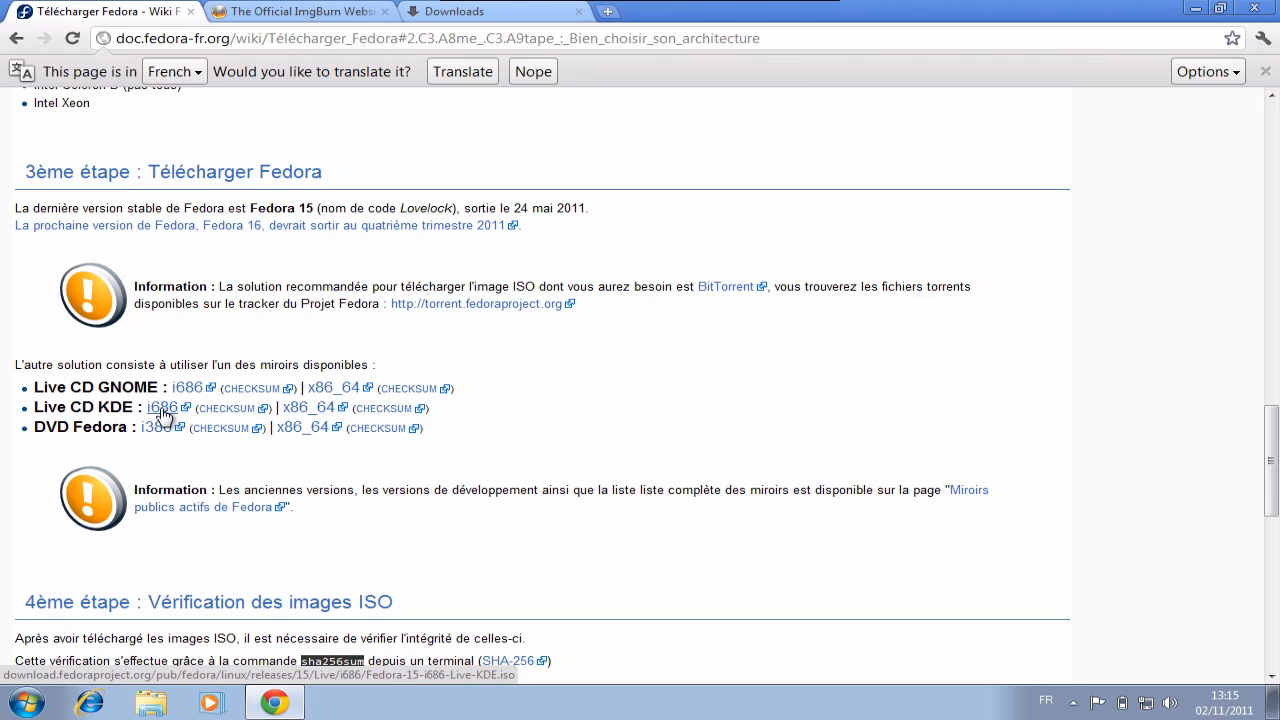
pyautogui.click(163, 415)
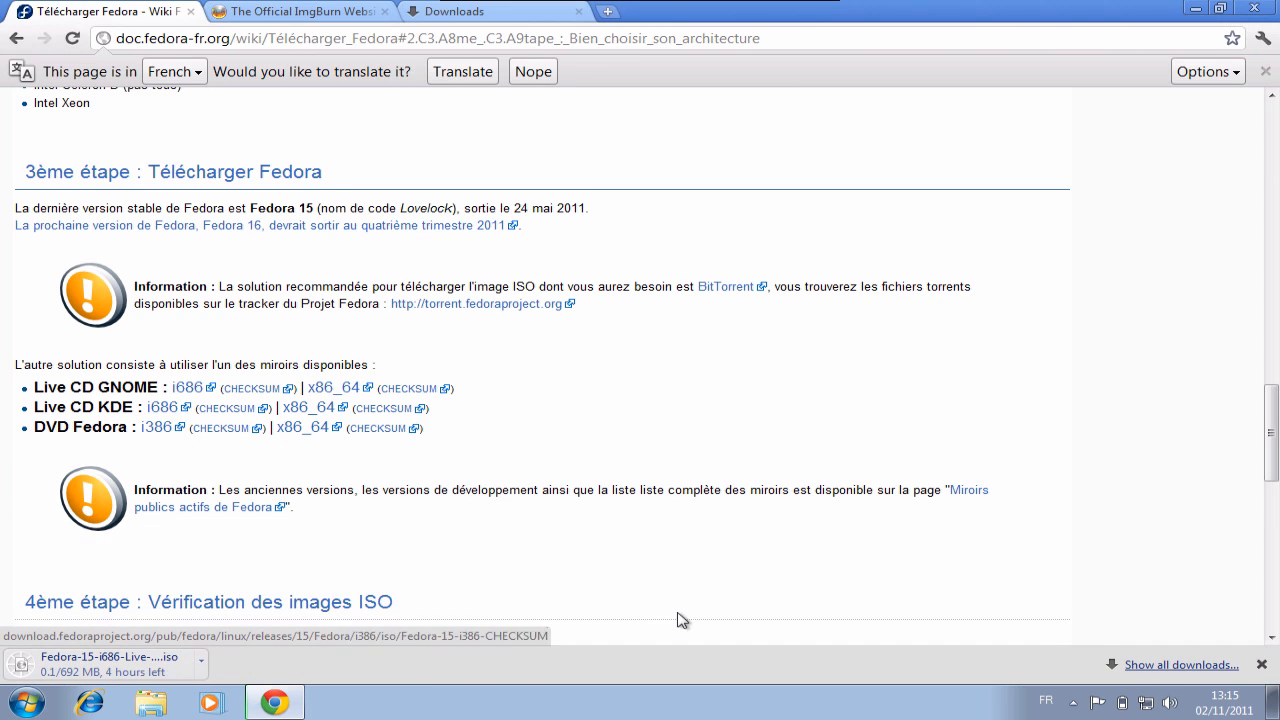
# - Cancel the running Fedora-15-i686-Live-KDE.iso download and minimize the browser
pyautogui.click(1165, 664)
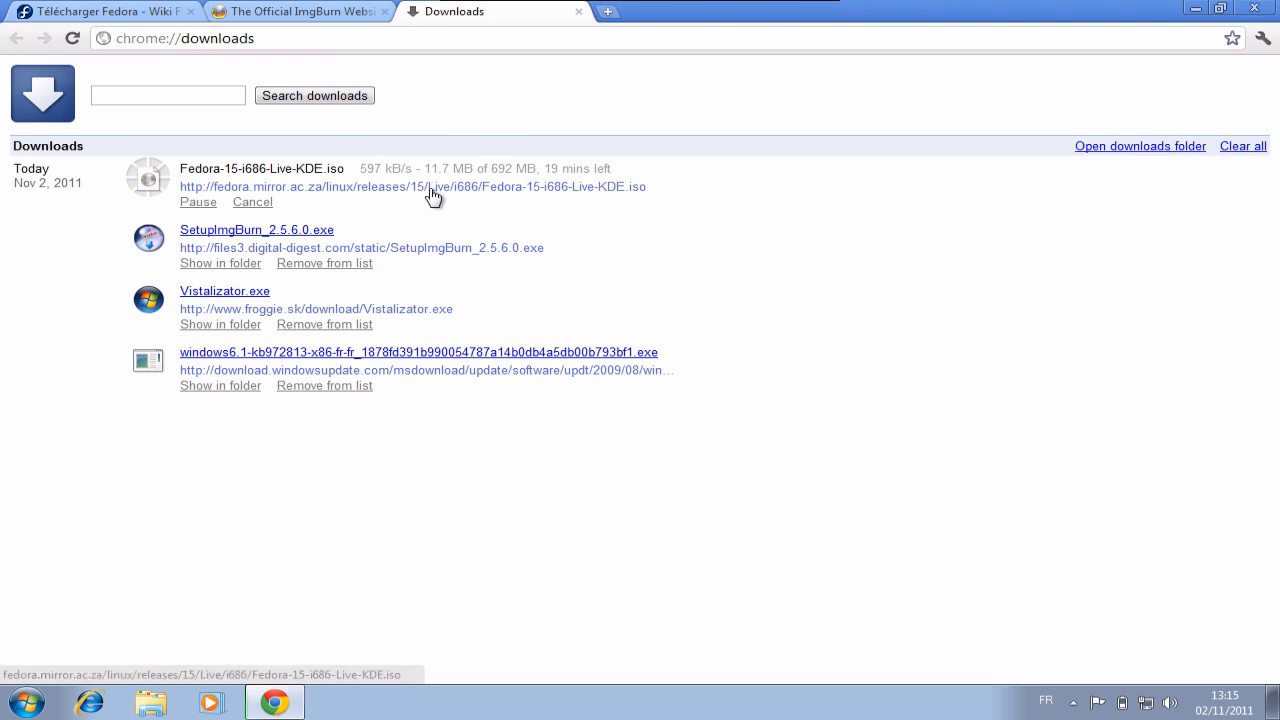
pyautogui.click(253, 203)
pyautogui.click(1194, 12)
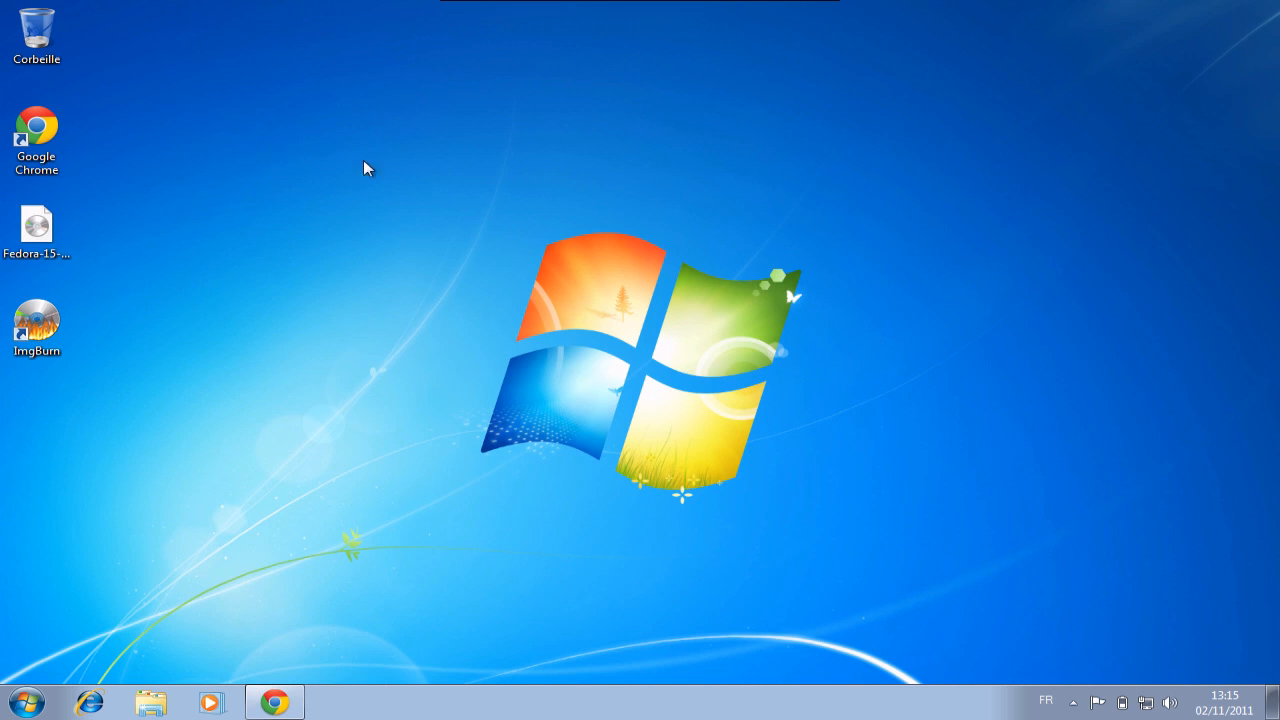
# - Move the Fedora-15 disc image icon towards the middle of the desktop and select the ImgBurn shortcut
pyautogui.moveTo(15, 250); pyautogui.dragTo(472, 203)
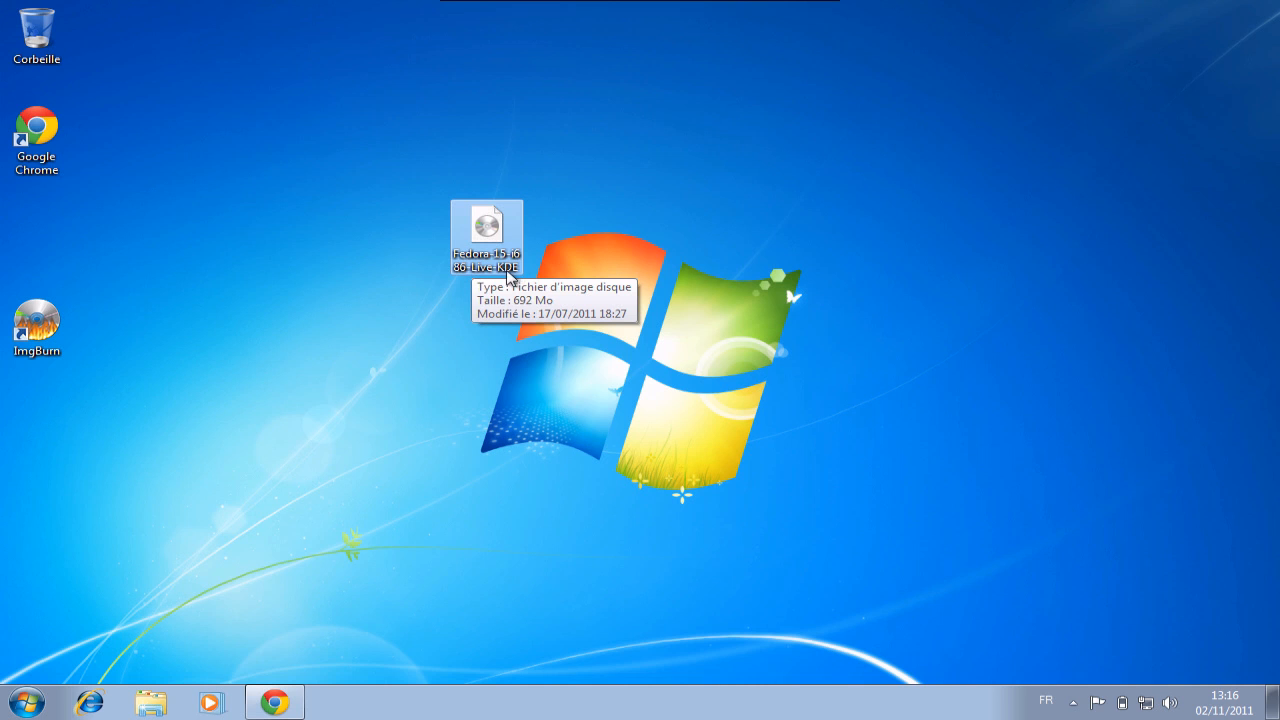
pyautogui.click(268, 372)
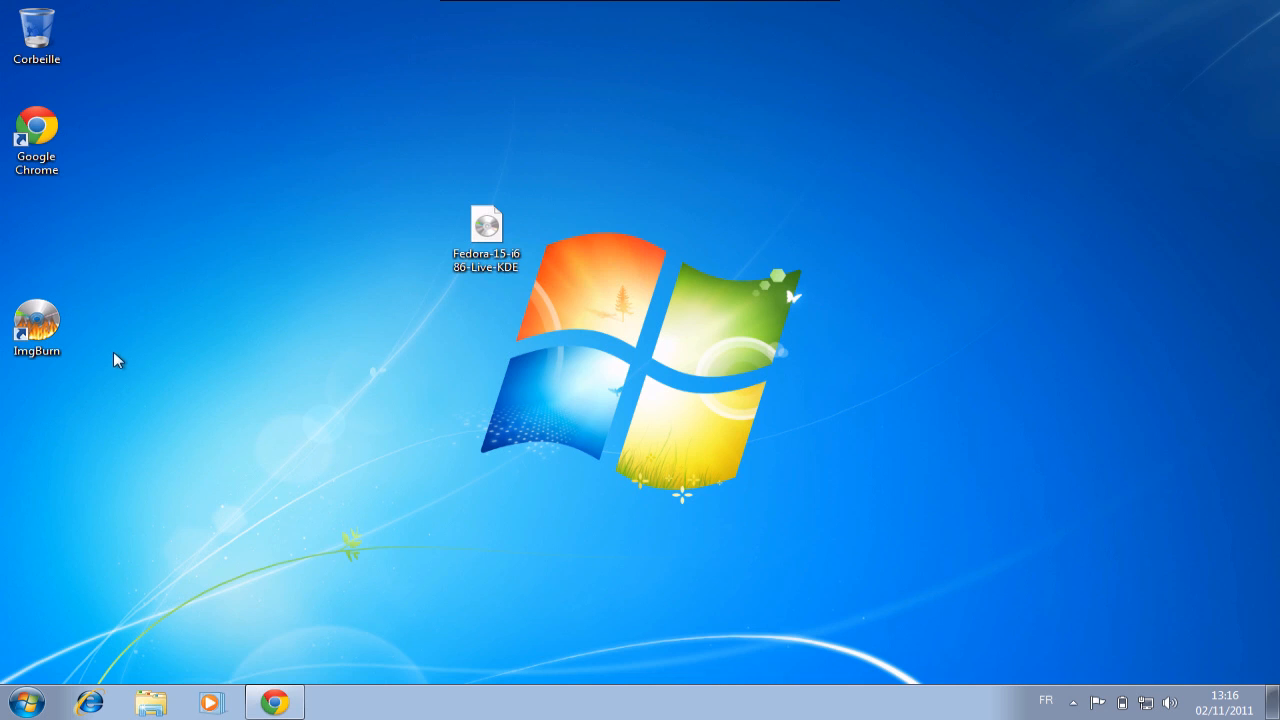
pyautogui.click(38, 333)
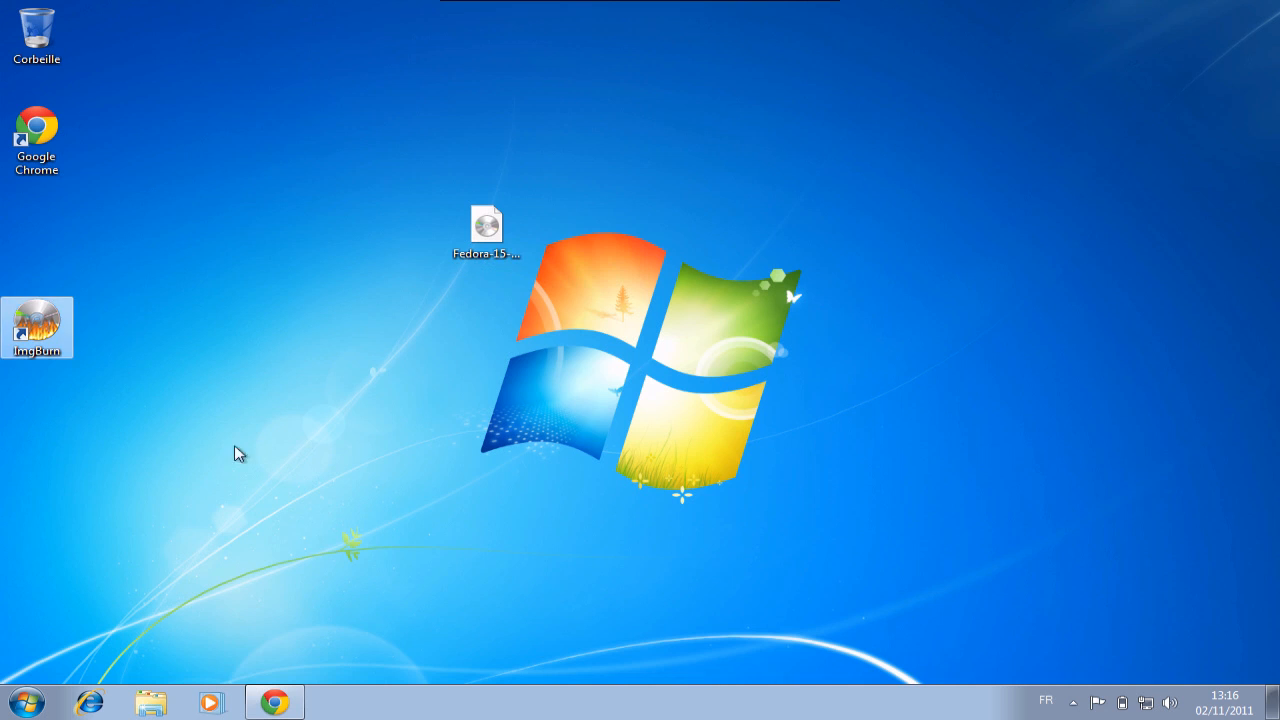
# - Switch to Chrome, download SetupImgBurn_2.5.6.0.exe from the ImgBurn site's Digital Digest mirror, and agree to keep the file
pyautogui.click(277, 703)
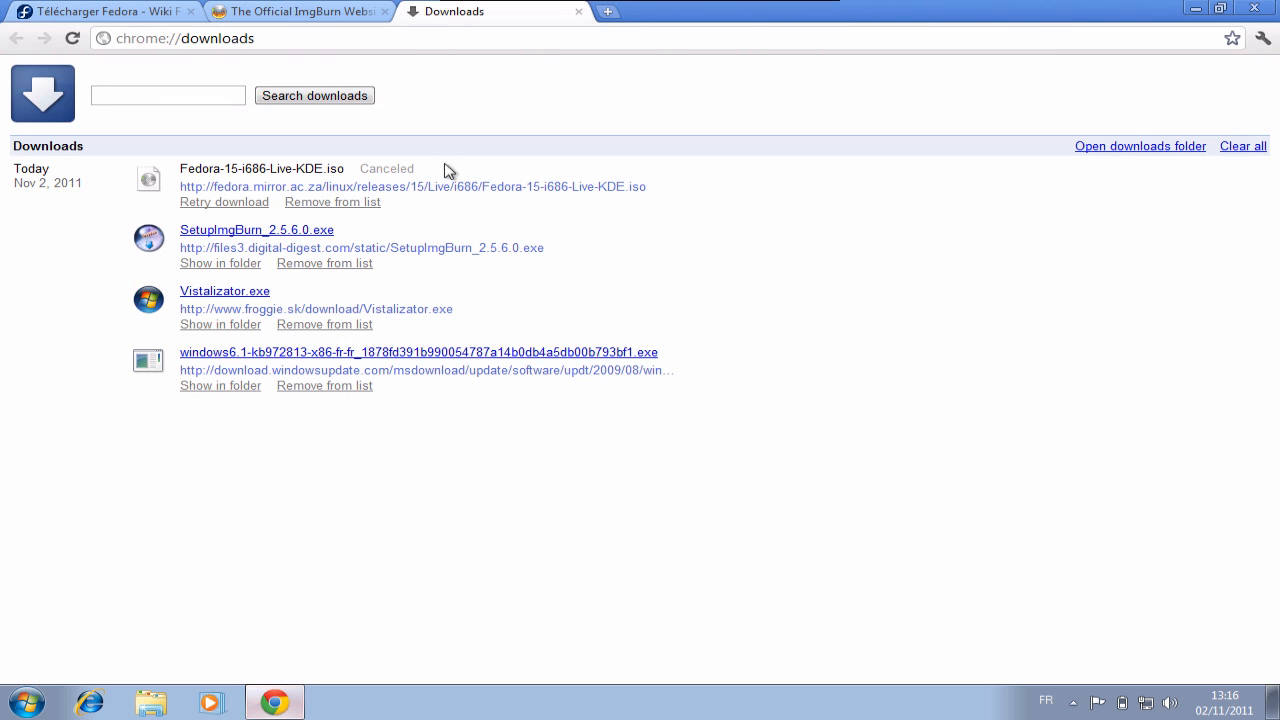
pyautogui.click(300, 10)
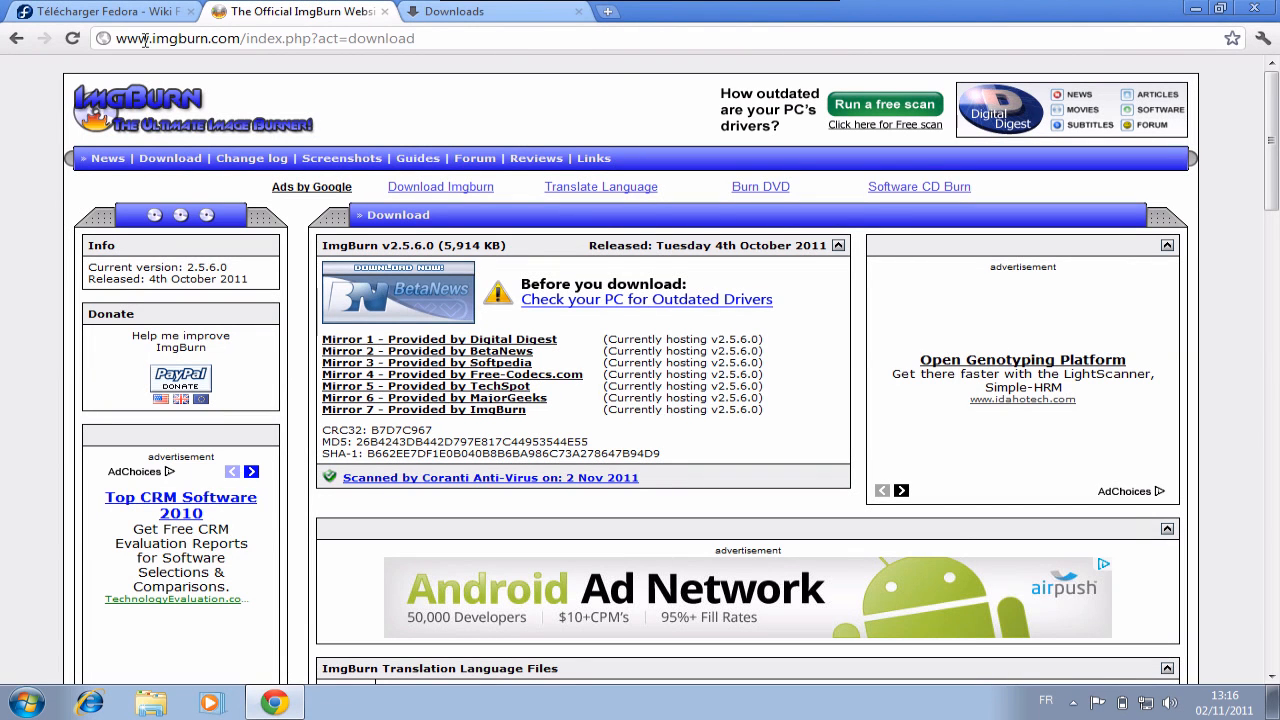
pyautogui.moveTo(267, 38); pyautogui.dragTo(528, 200)
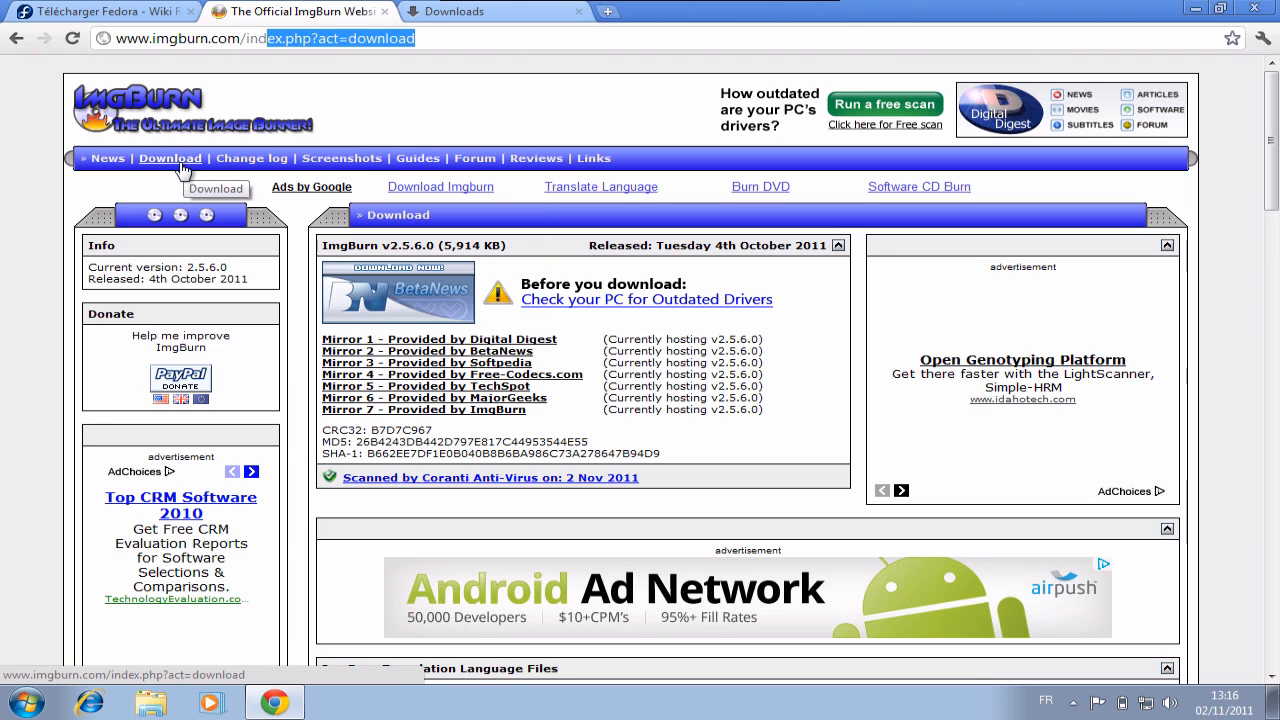
pyautogui.click(497, 341)
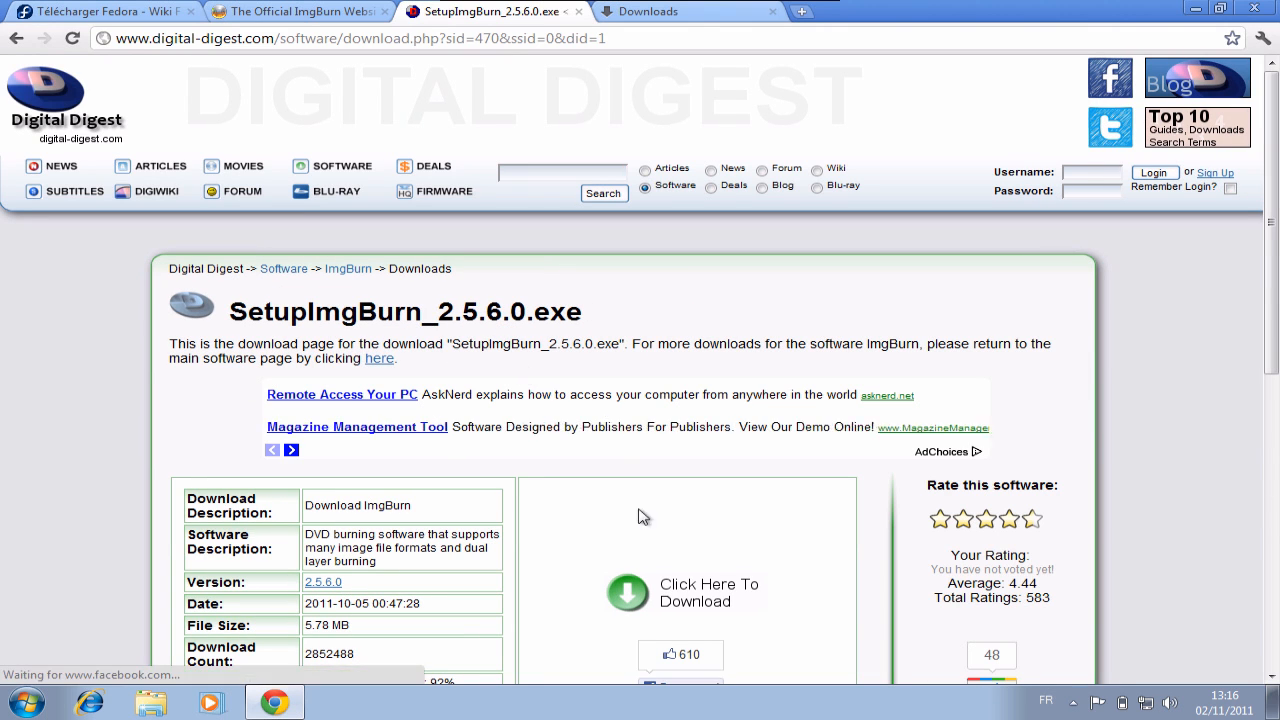
pyautogui.click(709, 590)
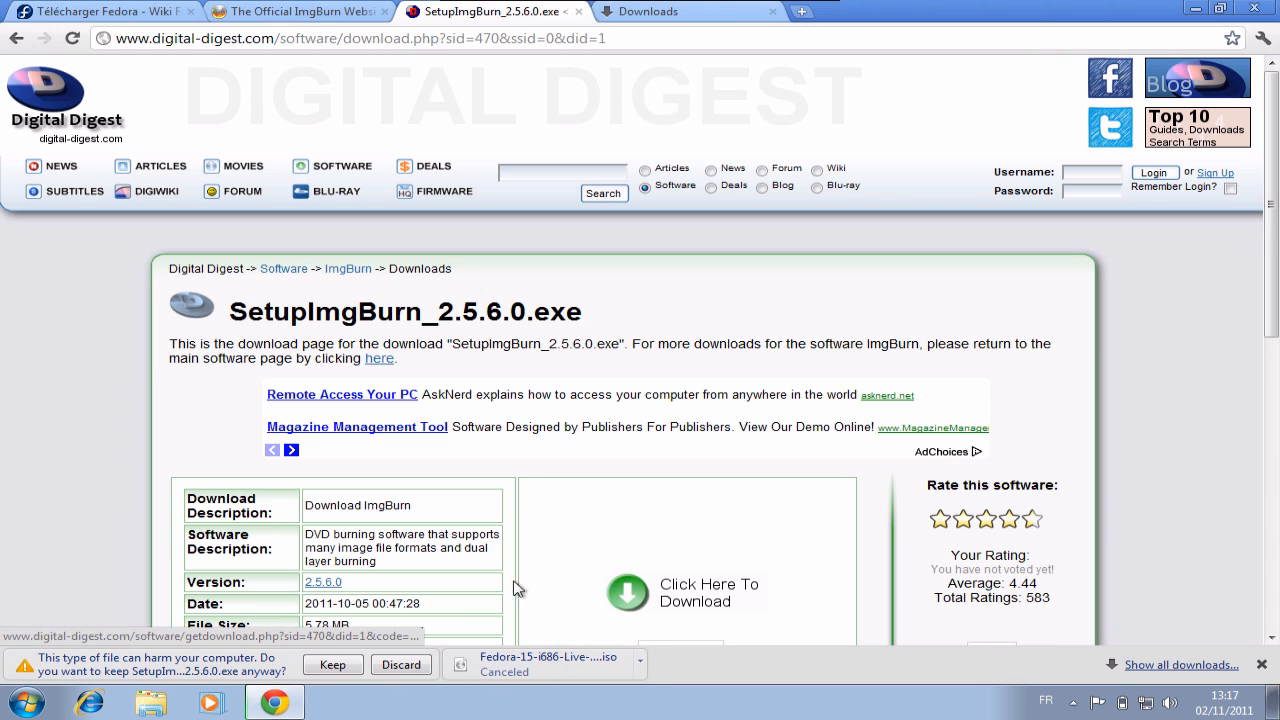
pyautogui.click(333, 664)
# - Cancel the running SetupImgBurn_2.5.6.0.exe download in the list of downloads
pyautogui.click(660, 8)
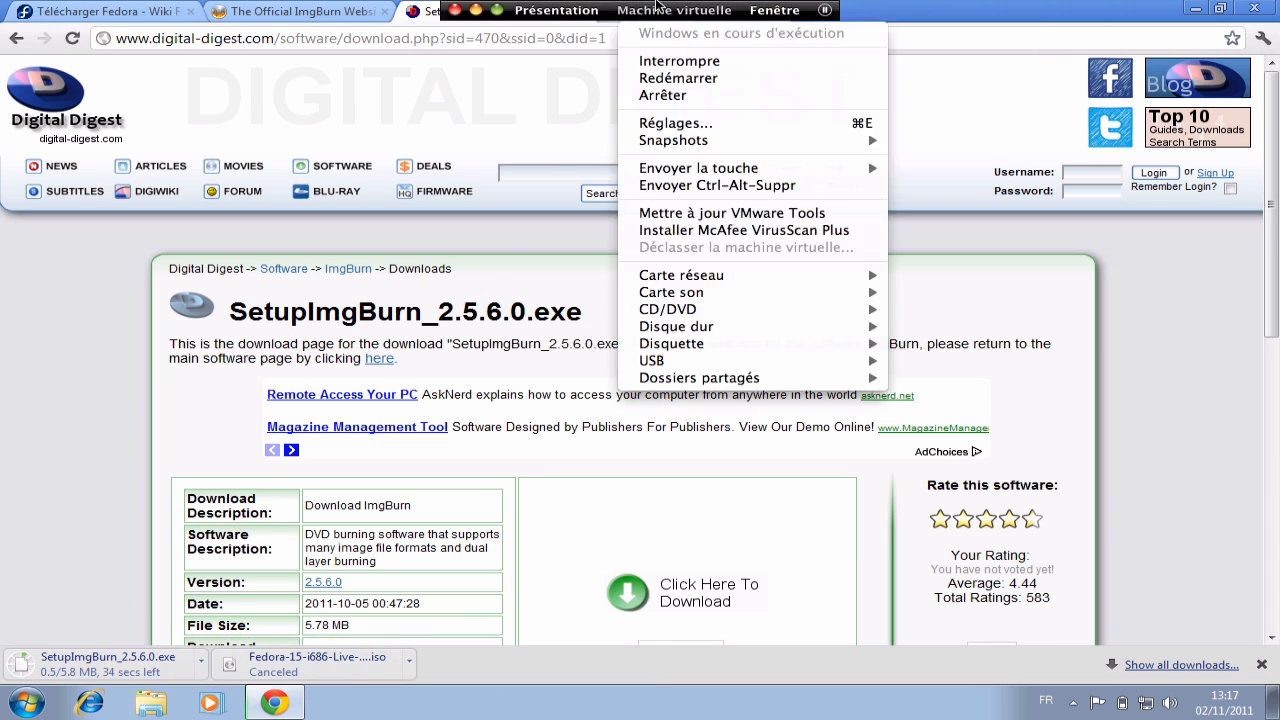
pyautogui.click(995, 8)
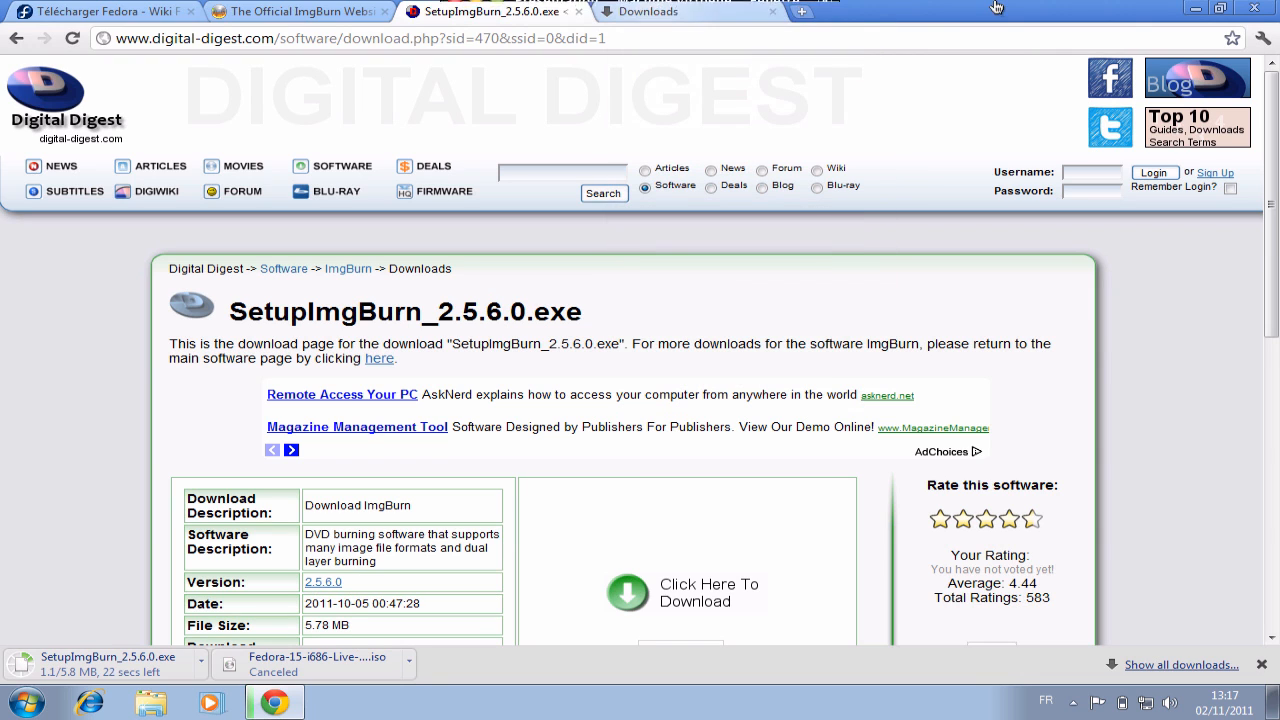
pyautogui.click(687, 14)
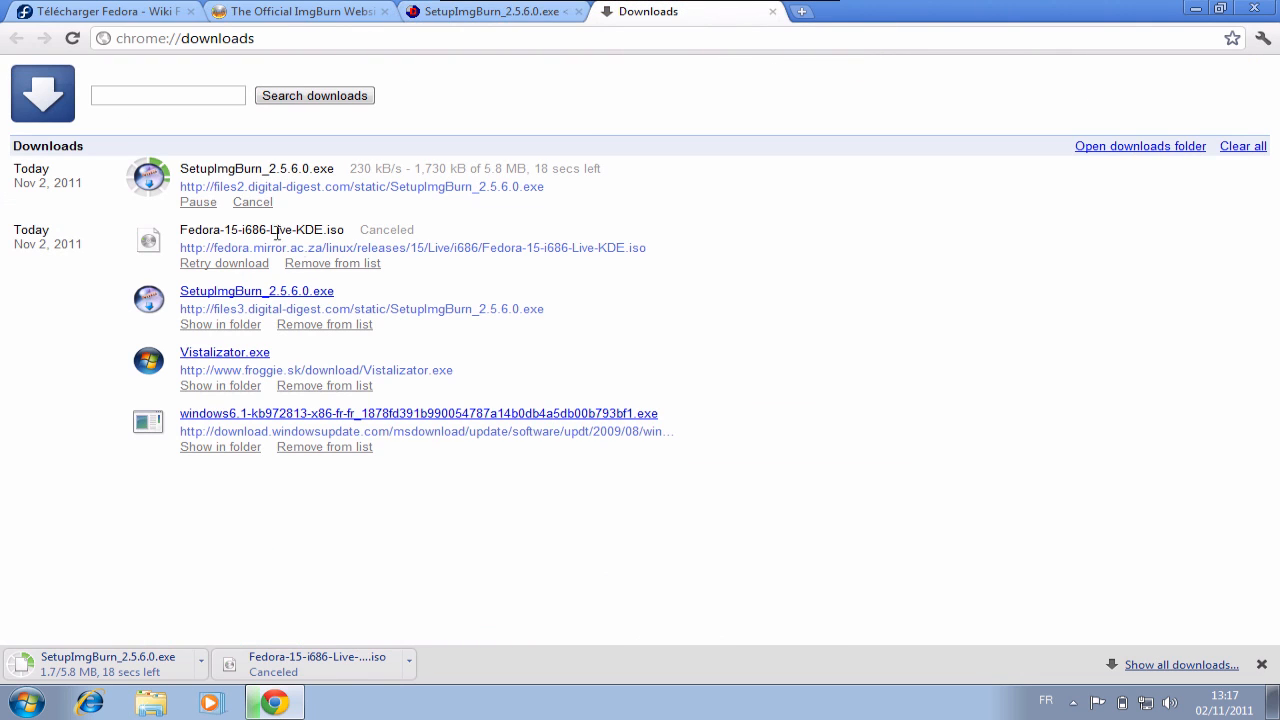
pyautogui.click(256, 204)
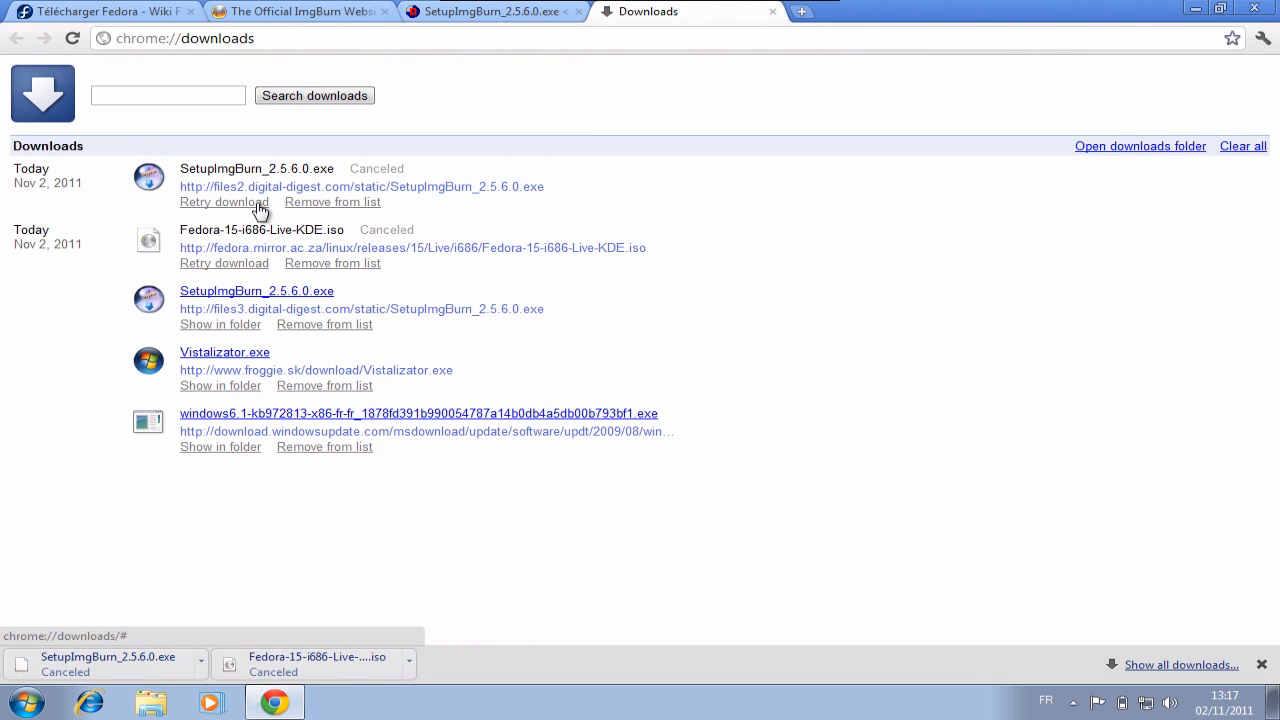
# - Close the Downloads, Digital Digest and ImgBurn pages and exit the browser
pyautogui.click(773, 12)
pyautogui.click(579, 12)
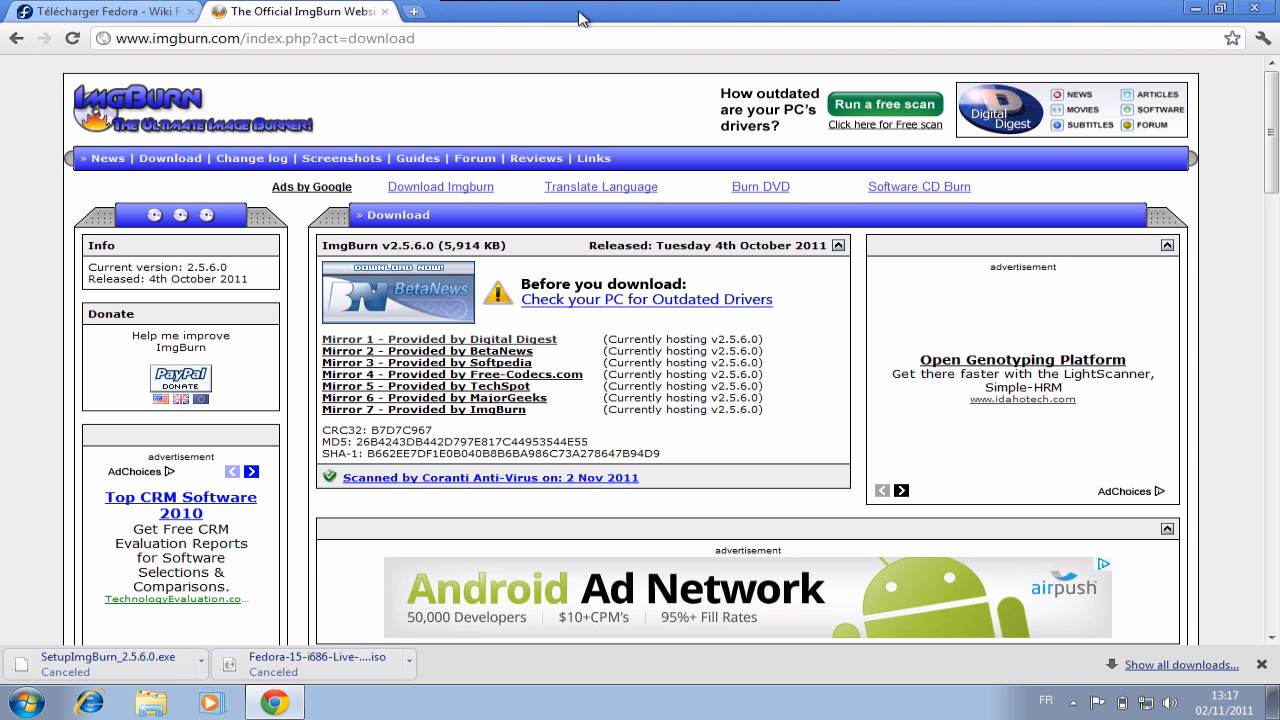
pyautogui.click(385, 12)
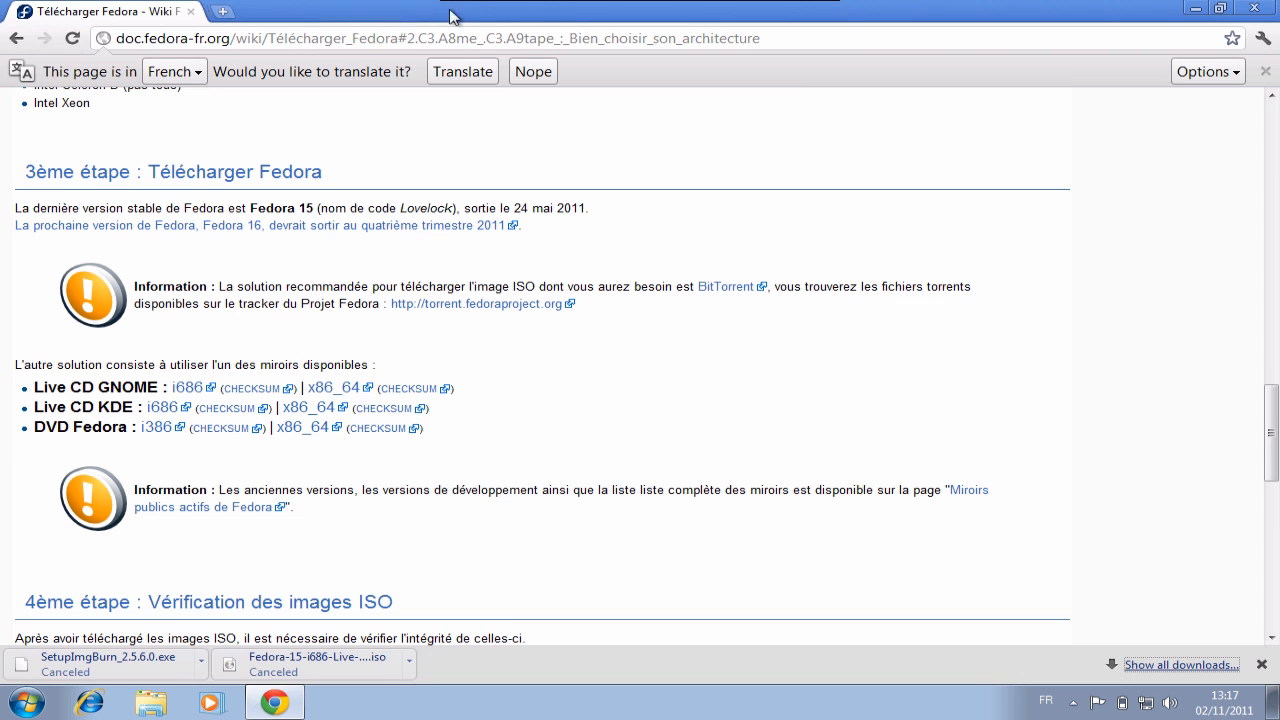
pyautogui.click(1255, 10)
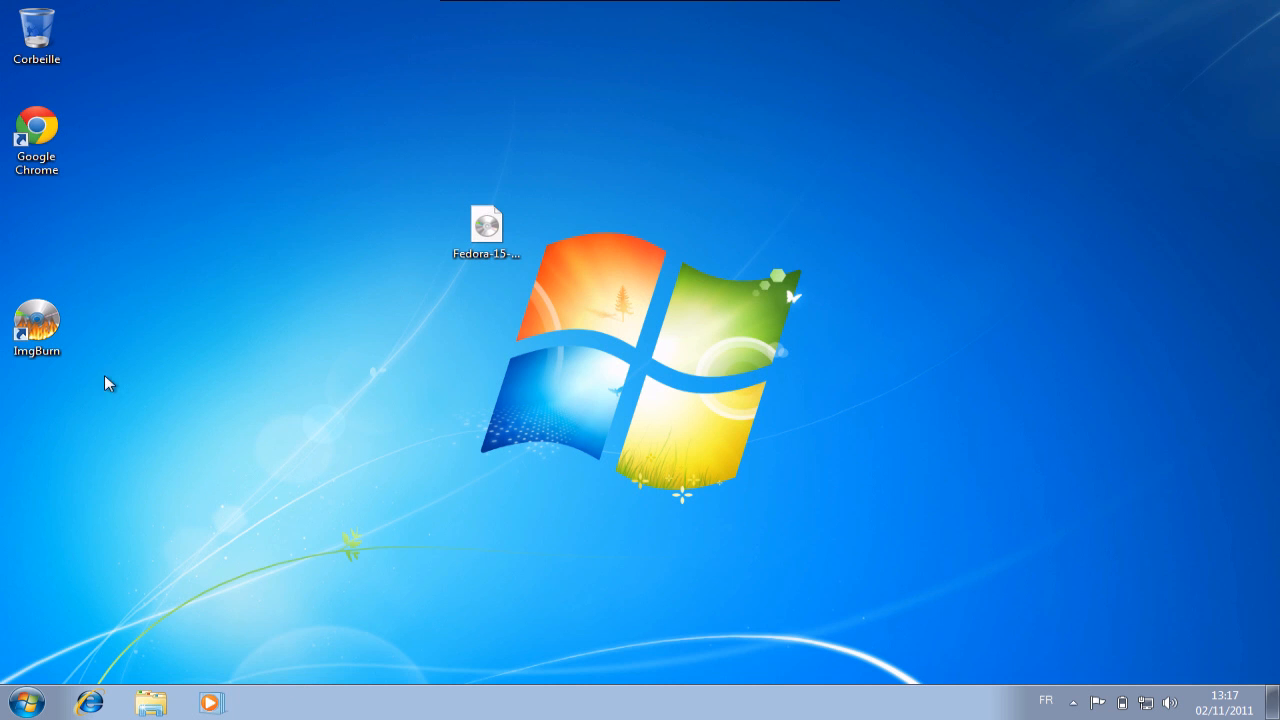
# - Launch ImgBurn, move its window clear of the Fedora image icon, and choose to write an image file to disc
pyautogui.doubleClick(38, 336)
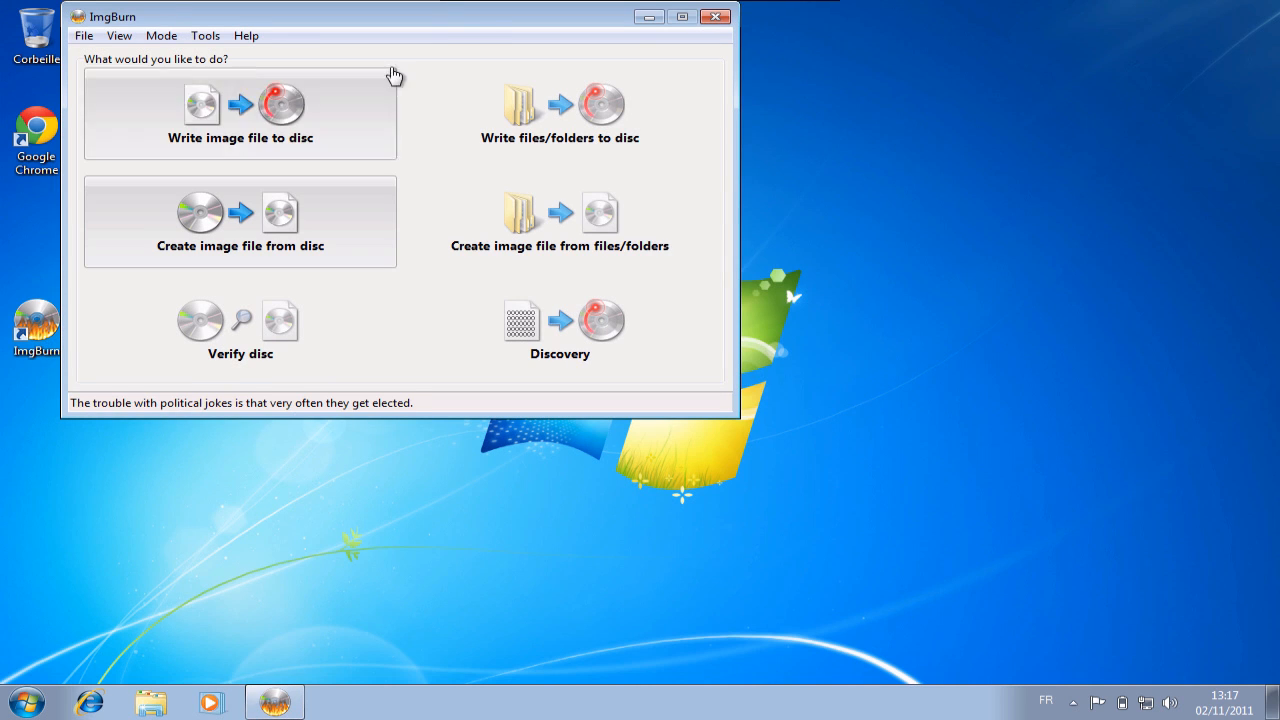
pyautogui.moveTo(486, 23); pyautogui.dragTo(978, 90)
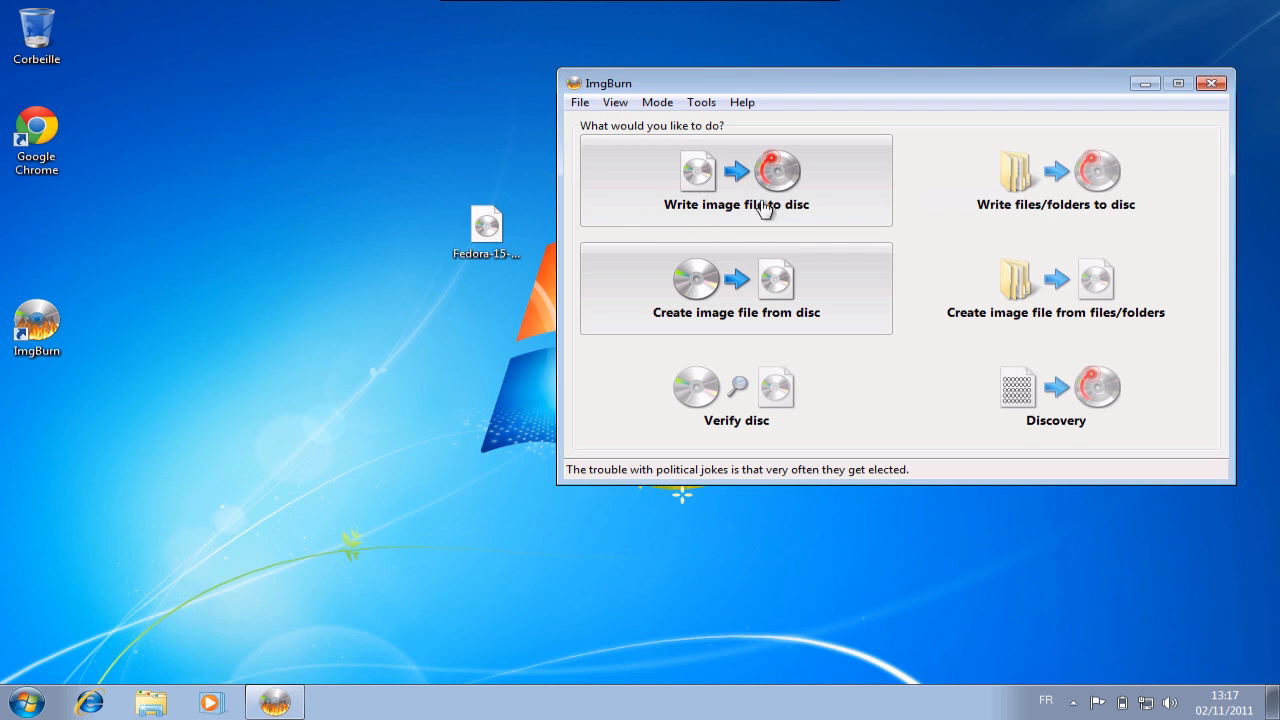
pyautogui.click(733, 174)
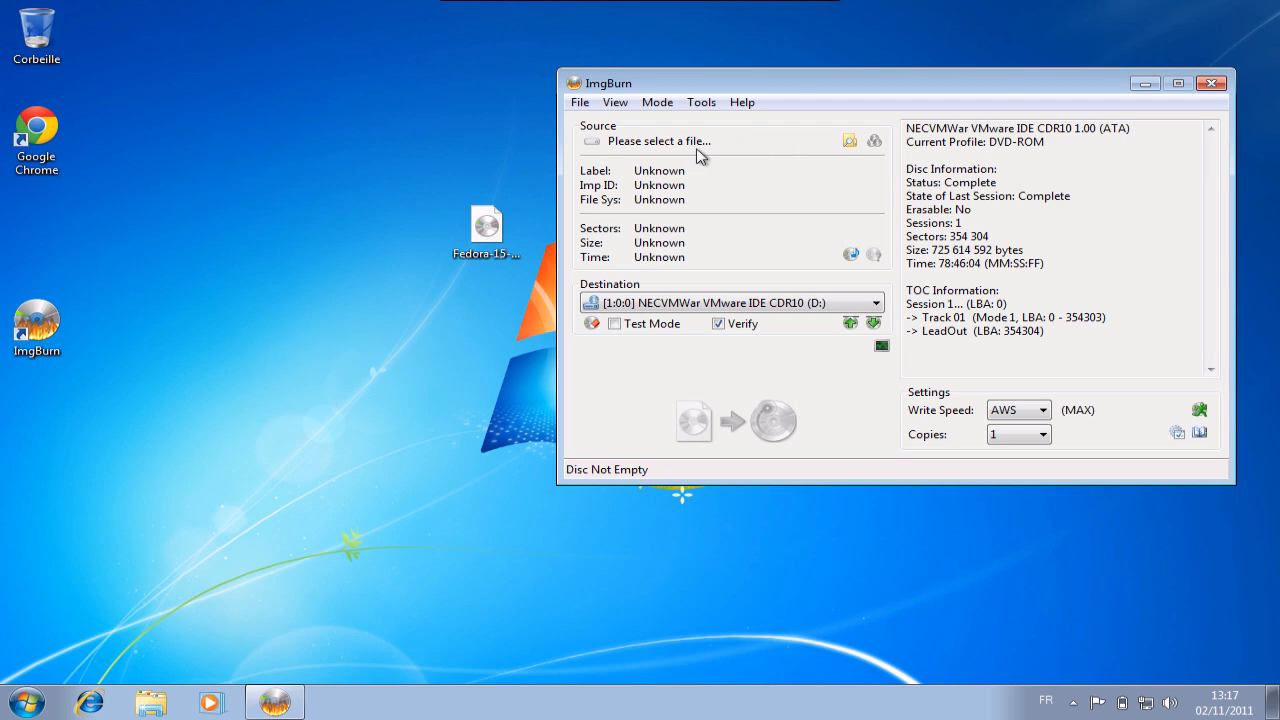
# - Load Fedora-15-i686-Live-KDE from the desktop (Bureau) as the source image and close ImgBurn
pyautogui.click(848, 143)
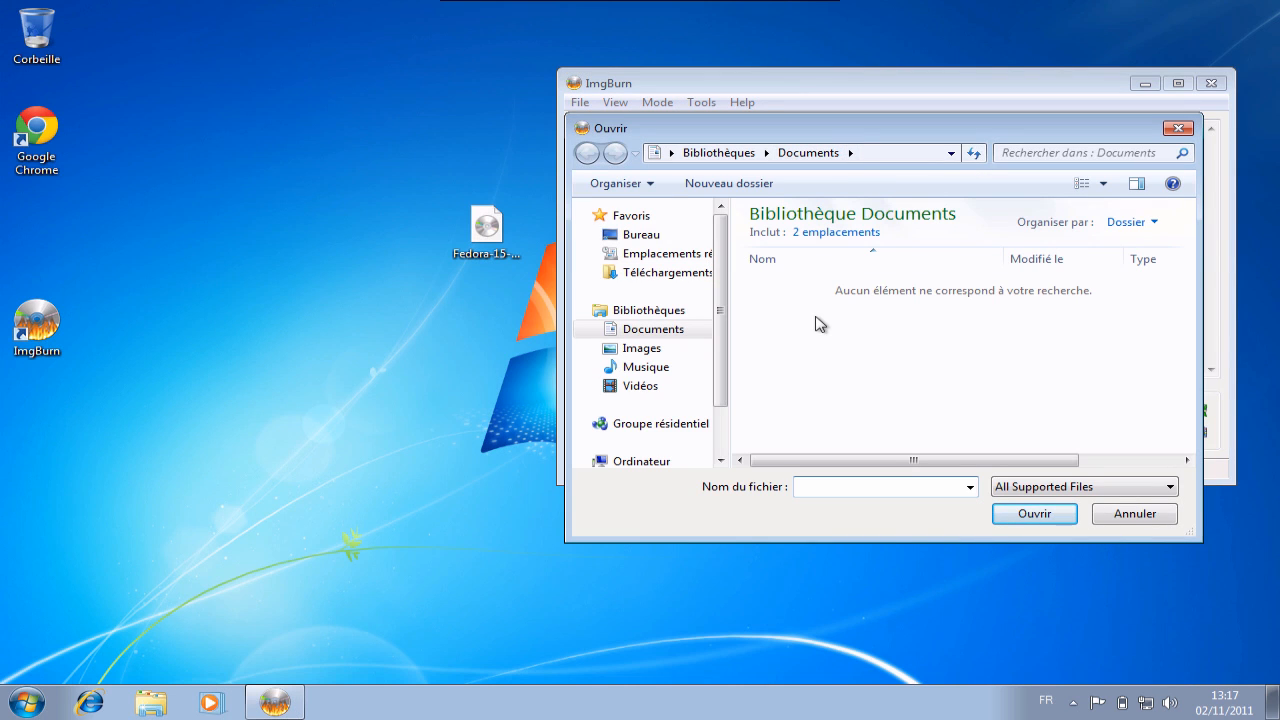
pyautogui.click(644, 235)
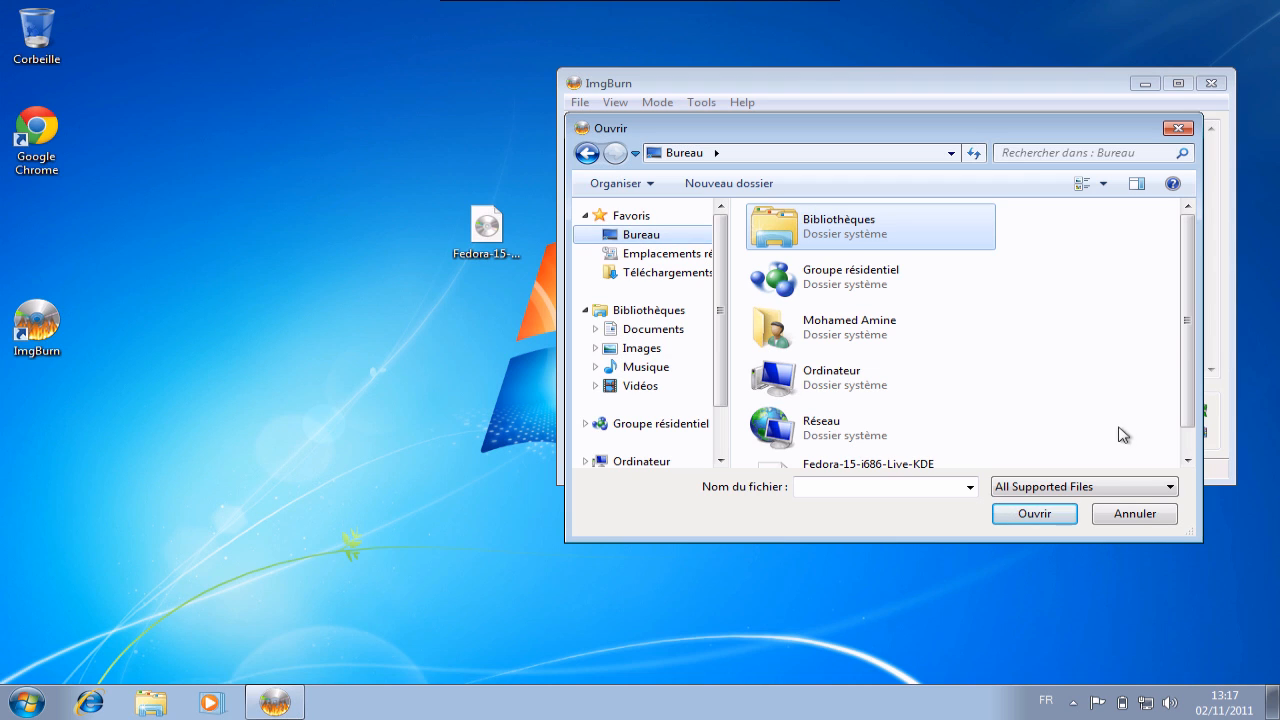
pyautogui.click(1187, 461)
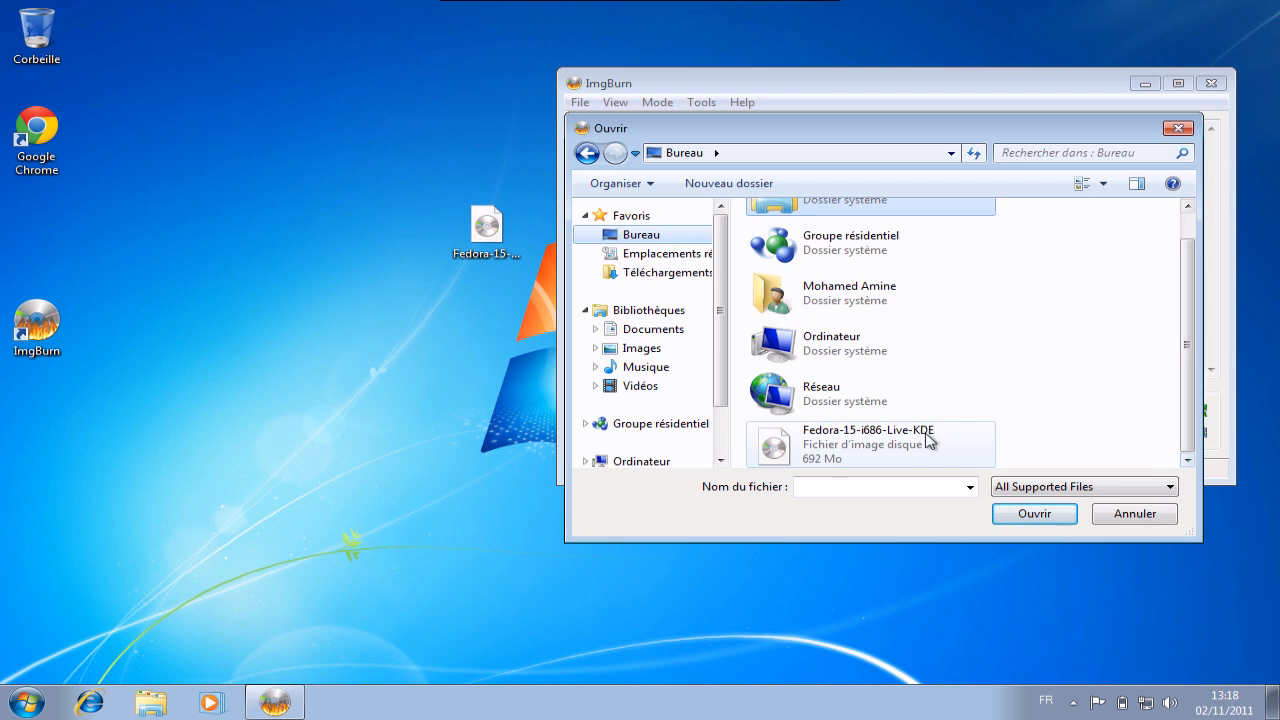
pyautogui.click(895, 446)
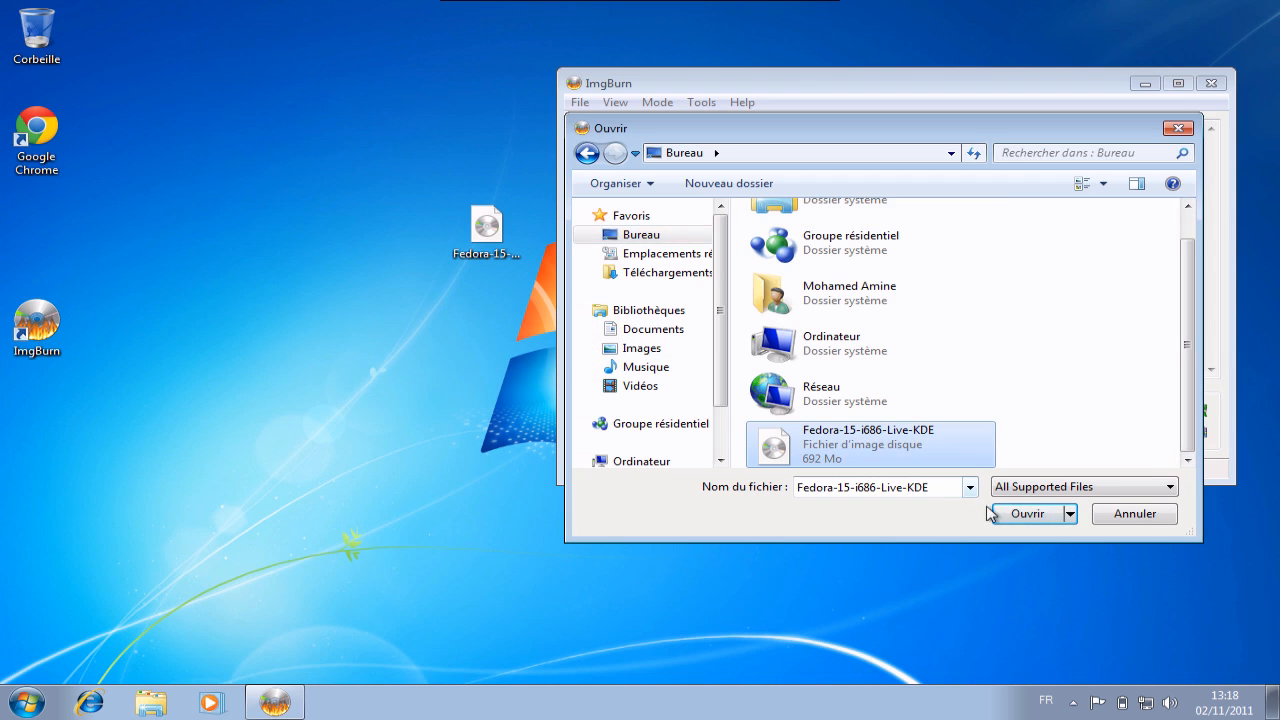
pyautogui.click(1021, 512)
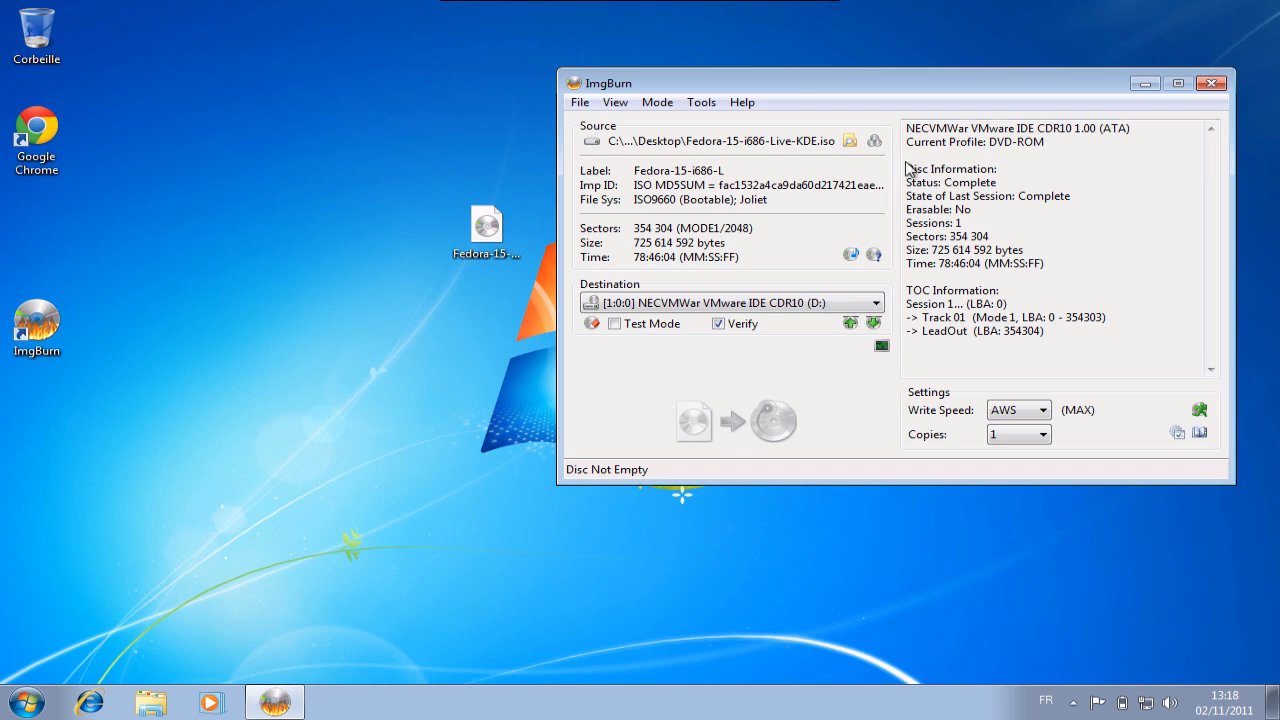
pyautogui.click(1213, 88)
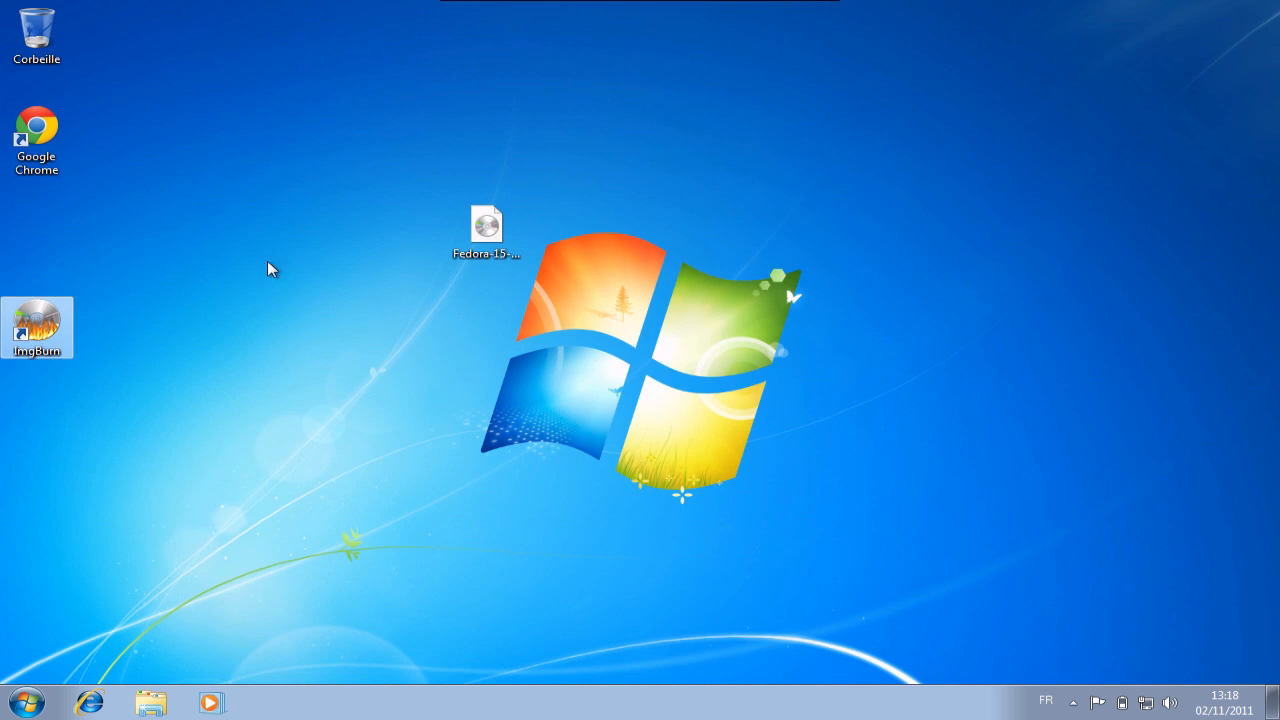
# - Open the Fedora-15-i686-L disc in CD drive (D:) from Ordinateur and select all its folders and files
pyautogui.click(27, 702)
pyautogui.click(412, 459)
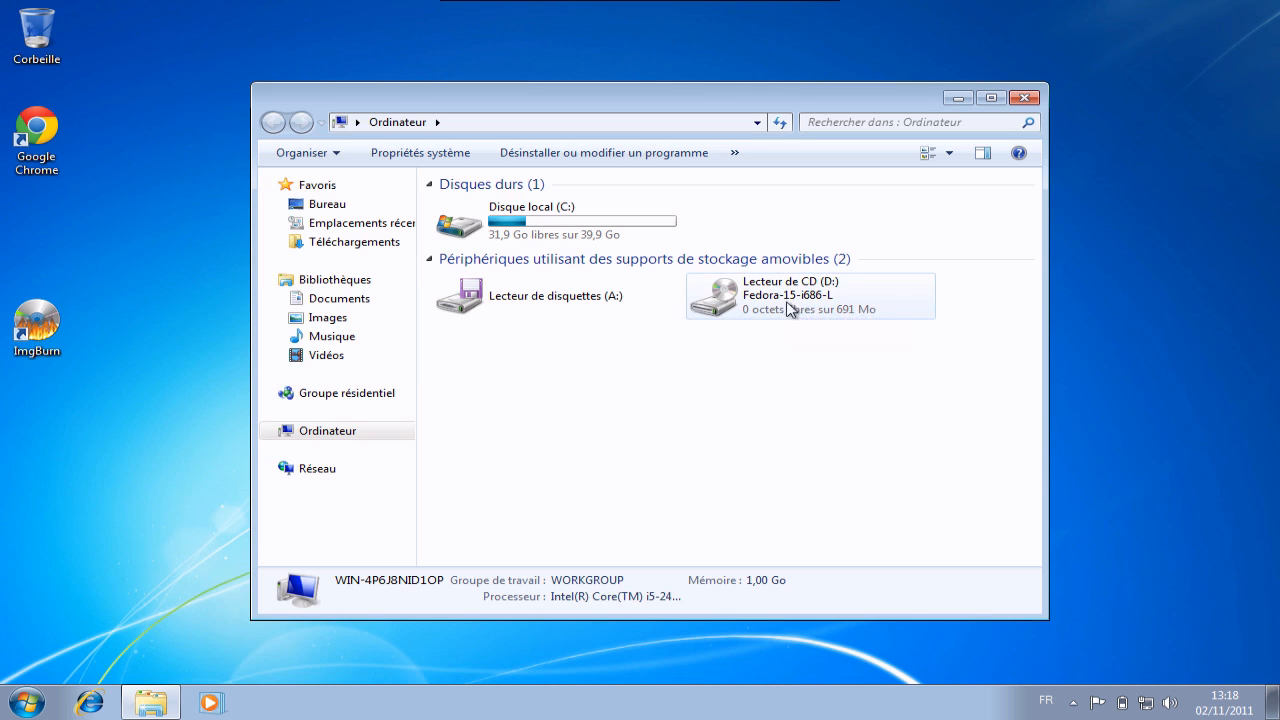
pyautogui.click(805, 303)
pyautogui.doubleClick(805, 303)
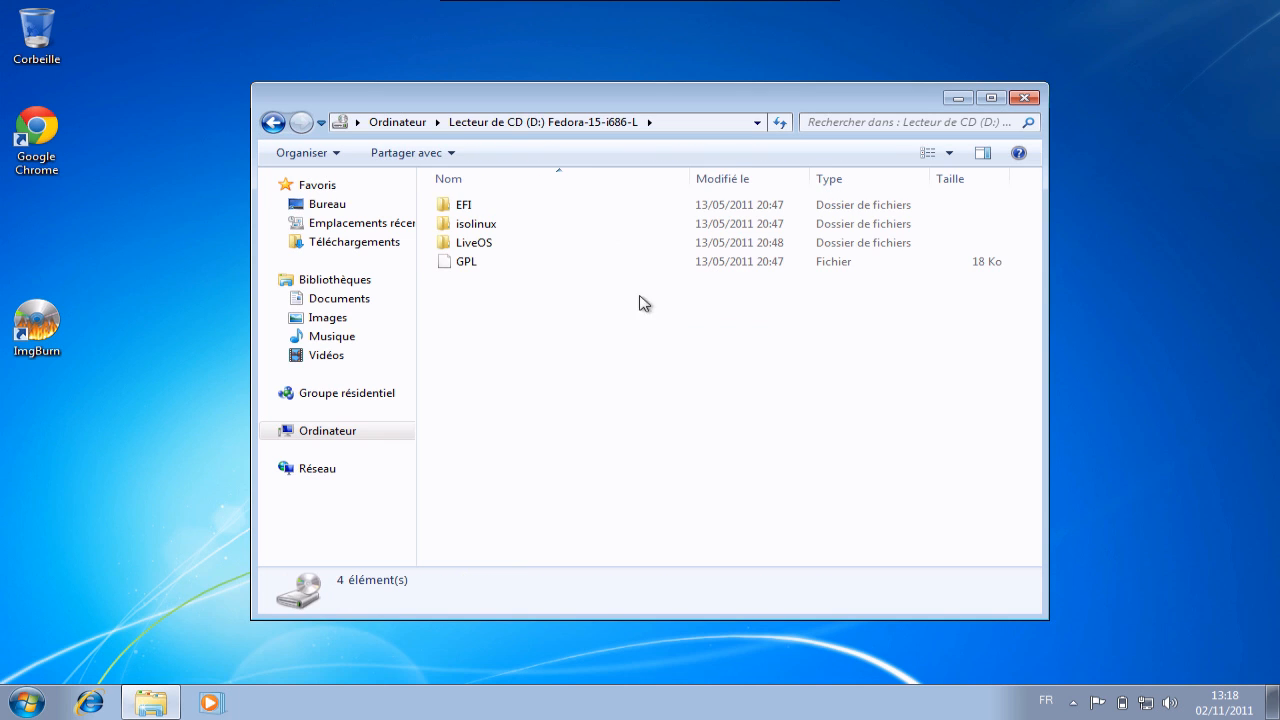
pyautogui.moveTo(451, 297); pyautogui.dragTo(505, 212)
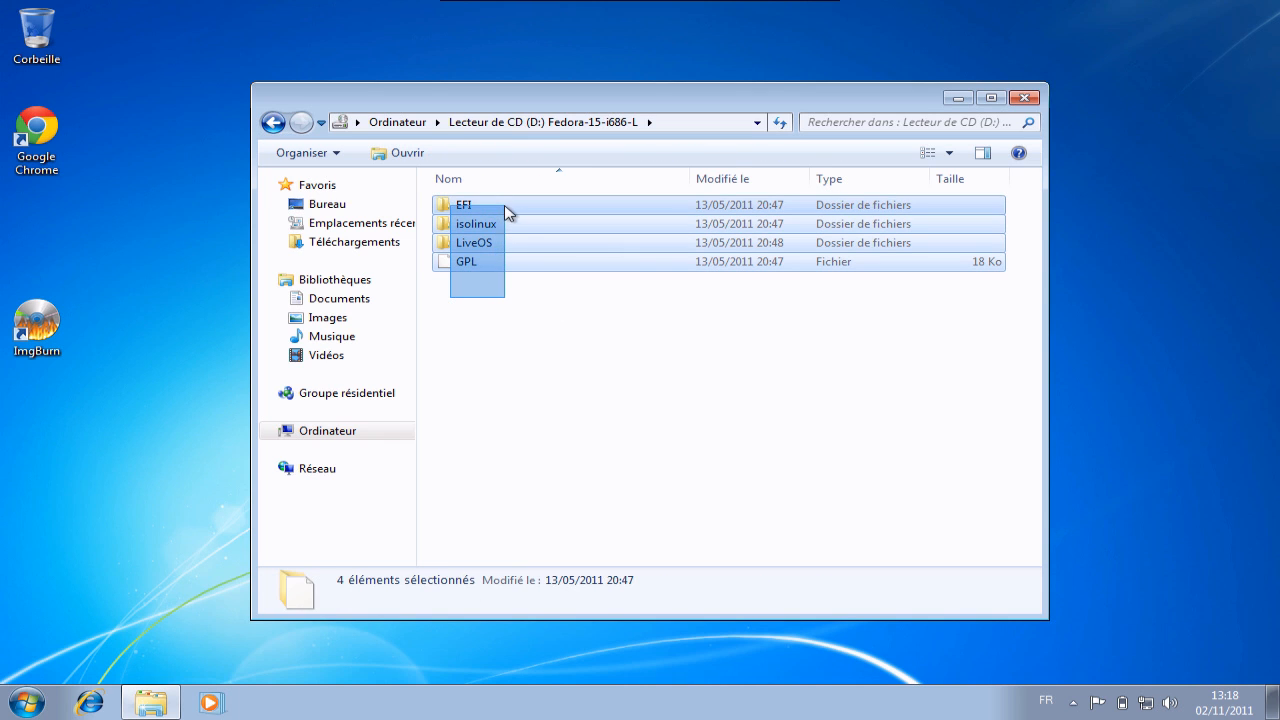
# - Close the Fedora disc's window and place the Fedora image icon between Google Chrome and ImgBurn on the desktop
pyautogui.moveTo(451, 297); pyautogui.dragTo(559, 345)
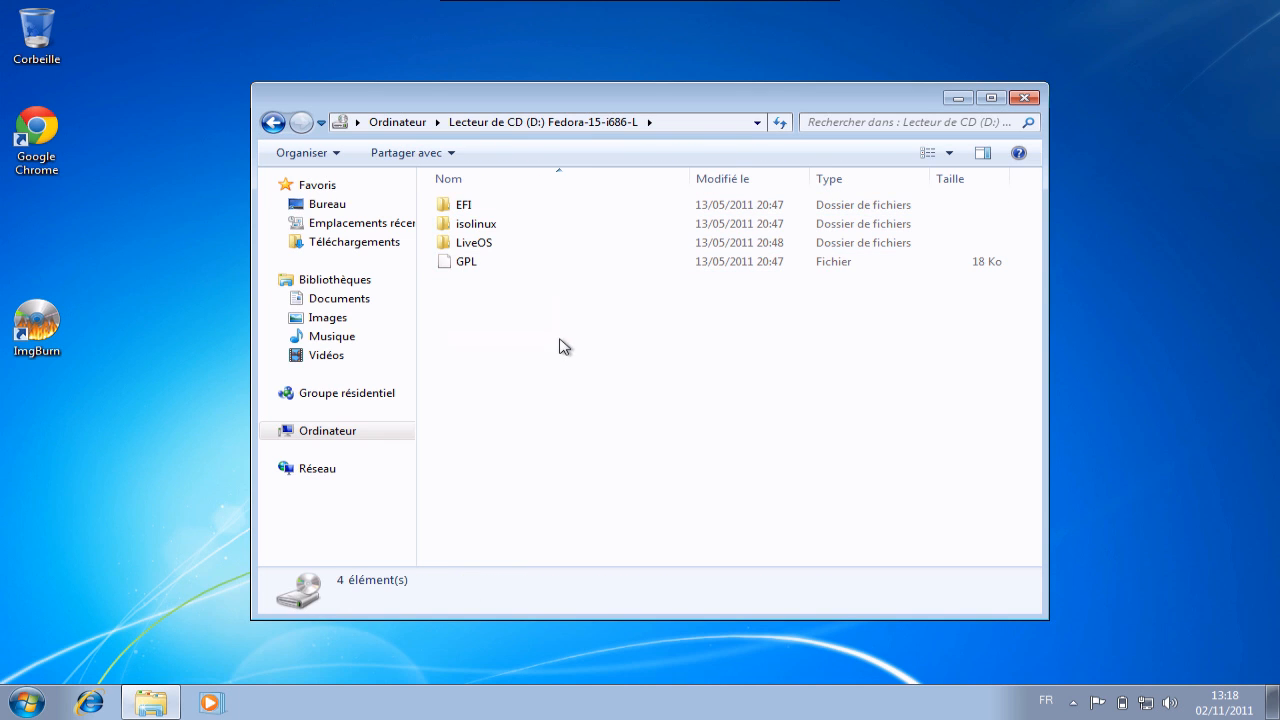
pyautogui.click(273, 122)
pyautogui.click(749, 354)
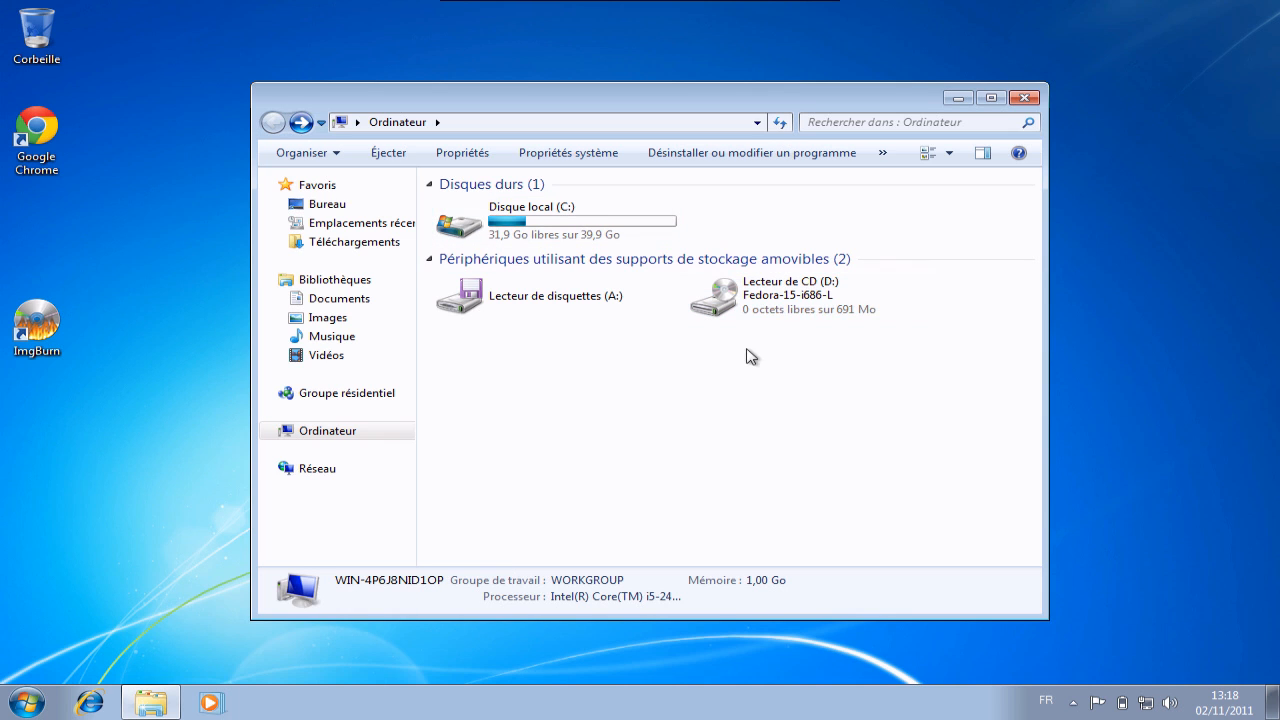
pyautogui.click(1024, 99)
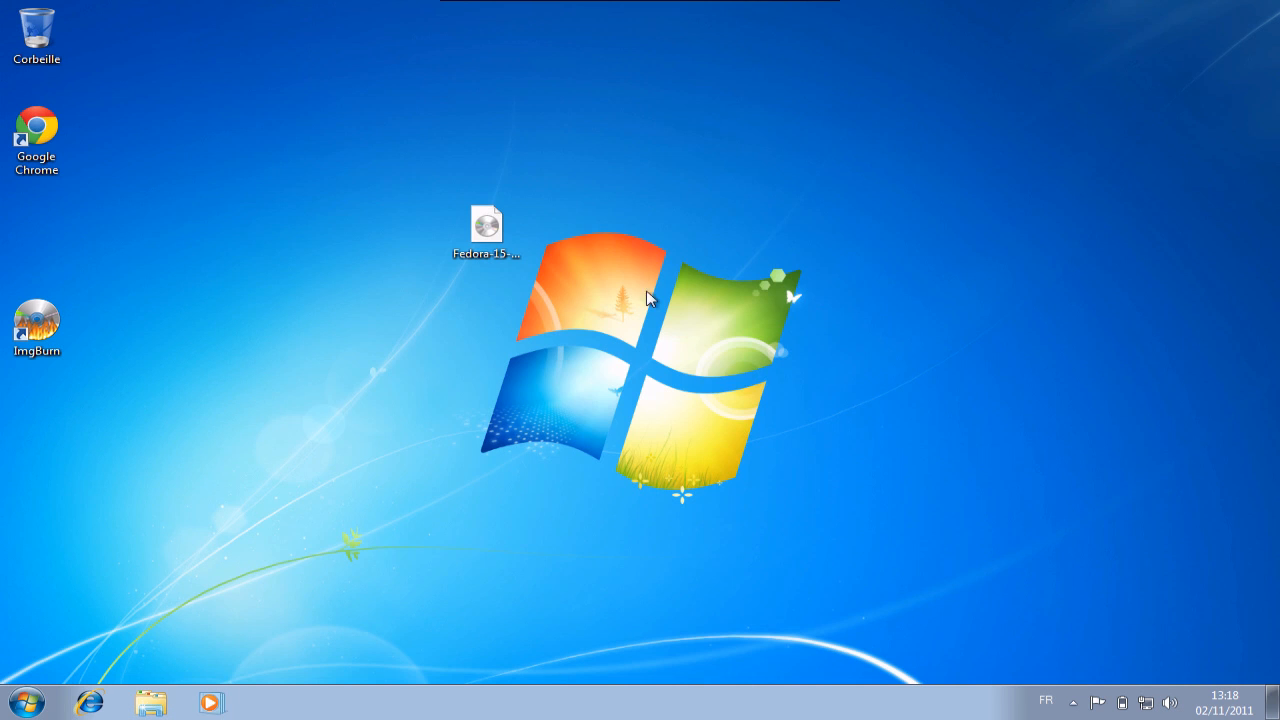
pyautogui.moveTo(486, 230); pyautogui.dragTo(33, 236)
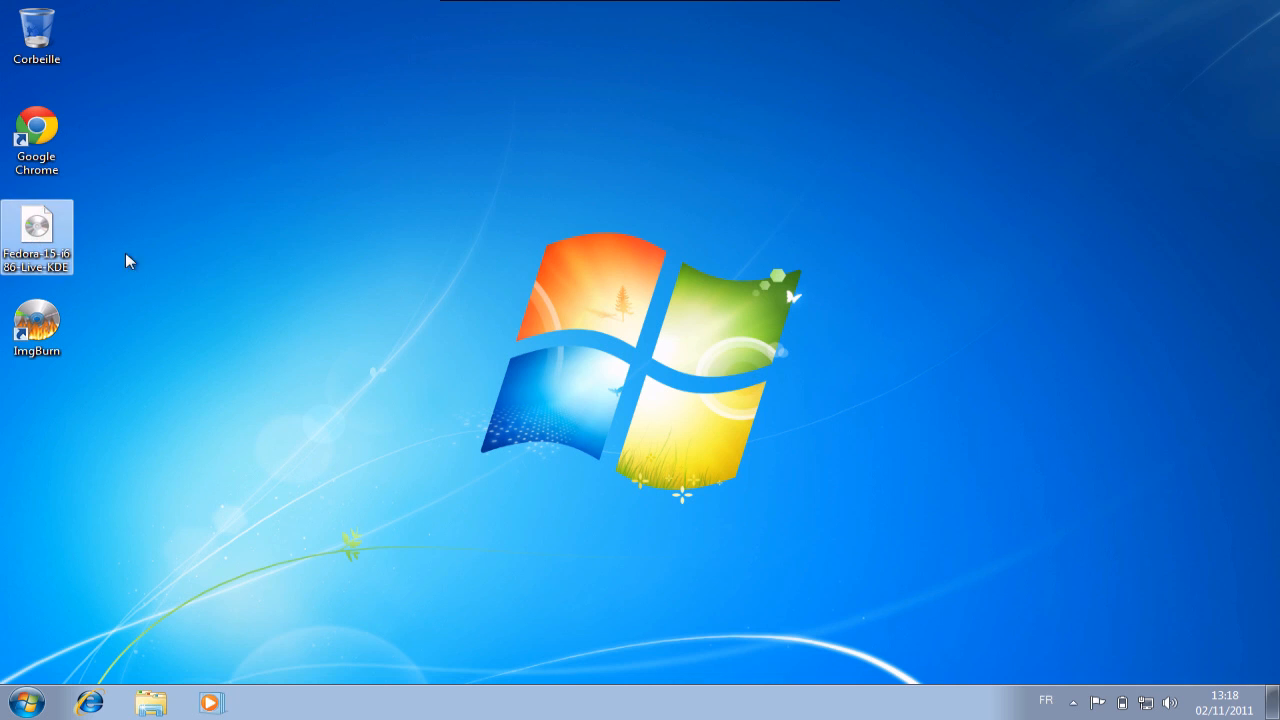
pyautogui.click(183, 271)
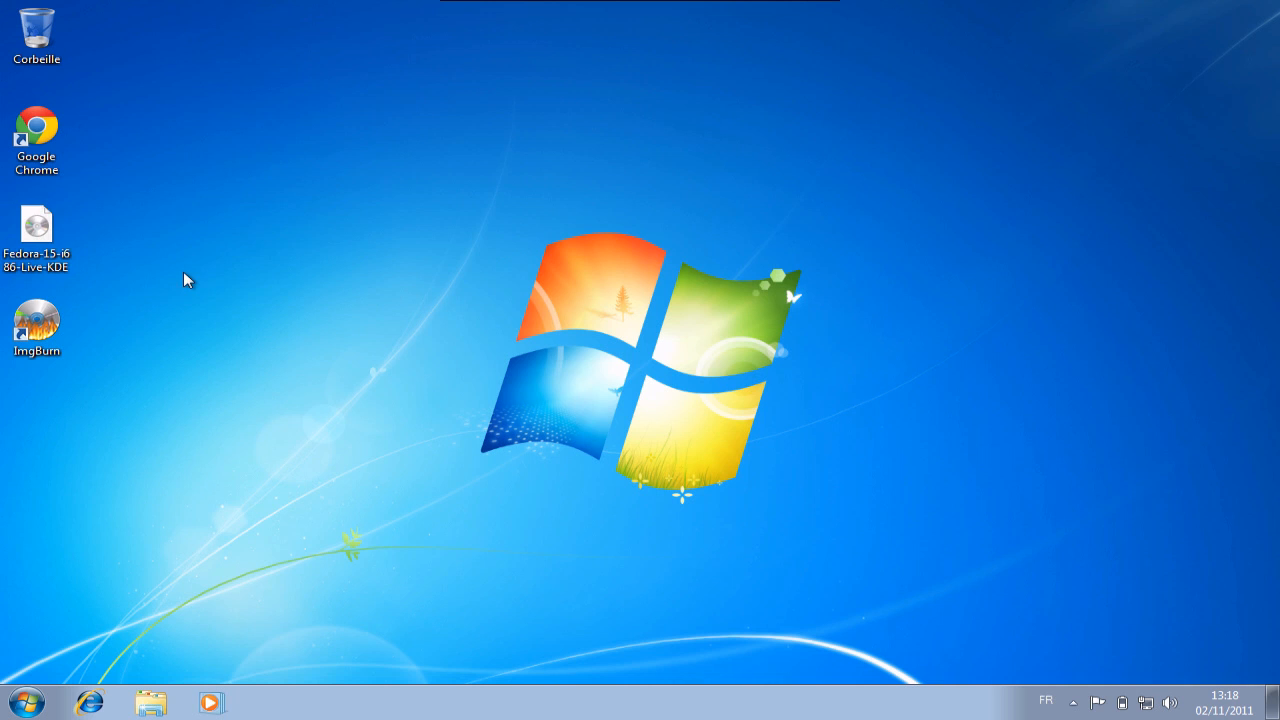
# - Open Ordinateur in a maximized window and select Disque local (C:) to examine its capacity and free space
pyautogui.click(27, 703)
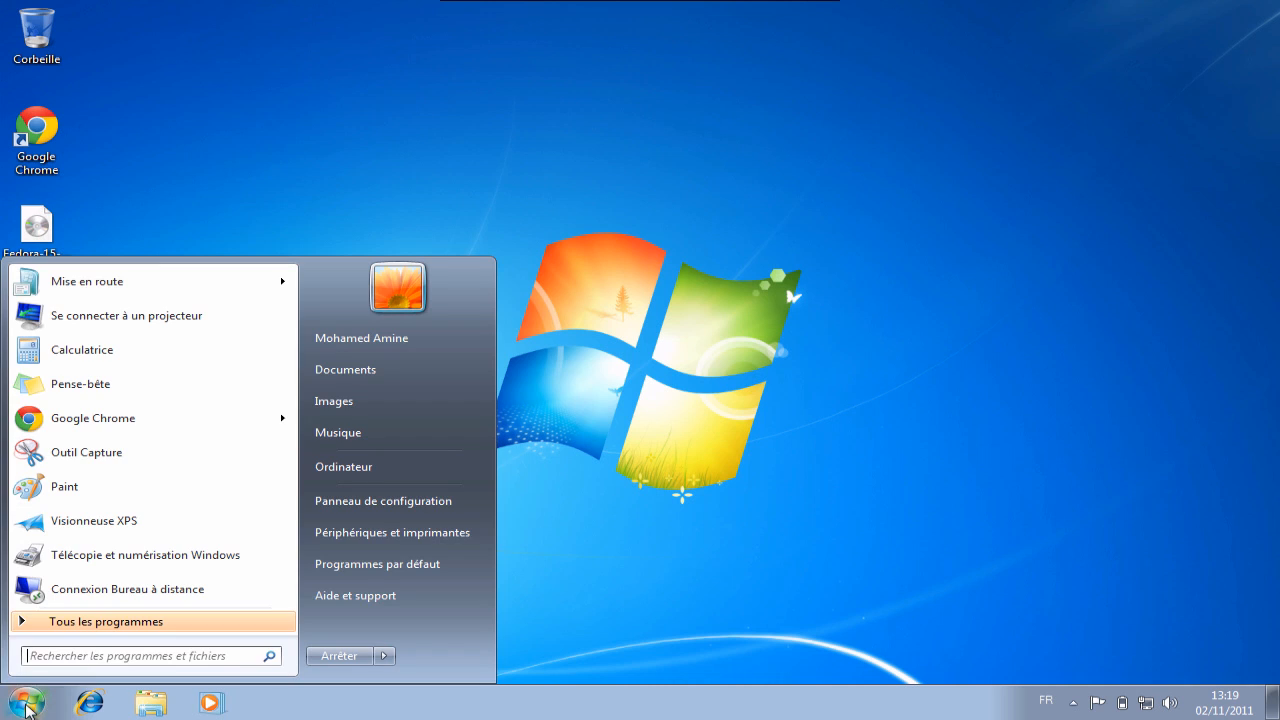
pyautogui.click(386, 471)
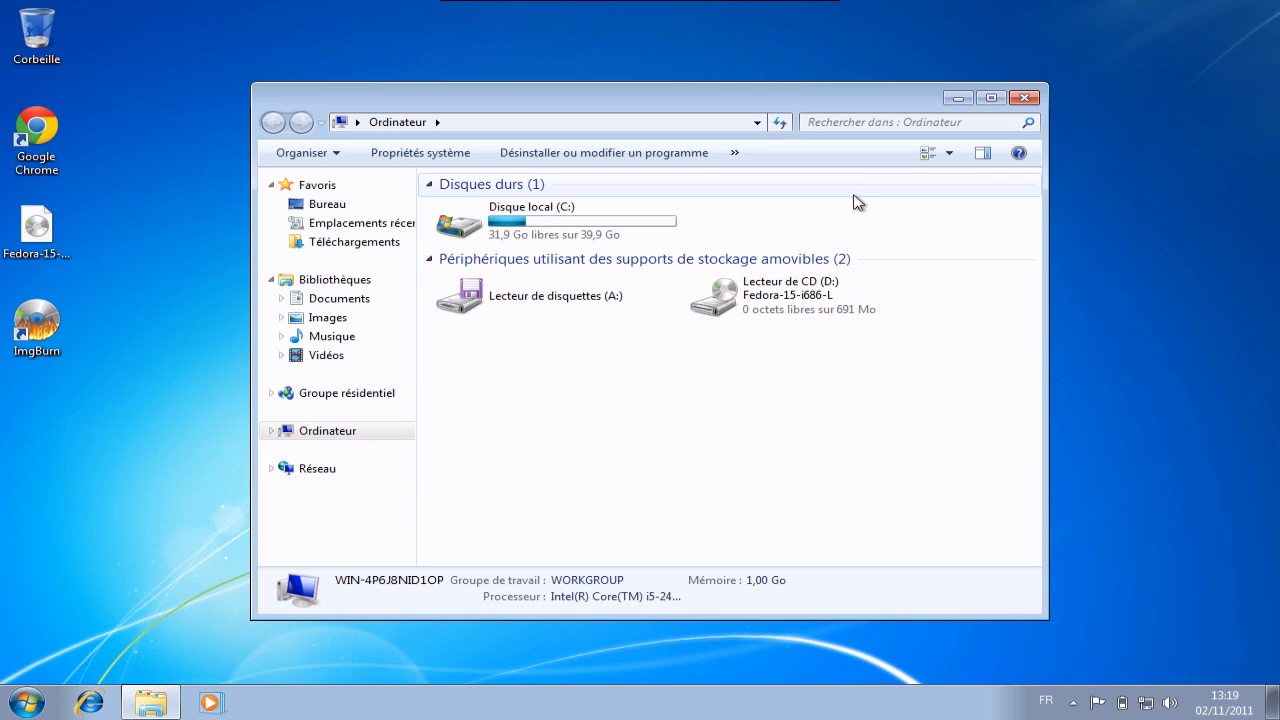
pyautogui.doubleClick(819, 102)
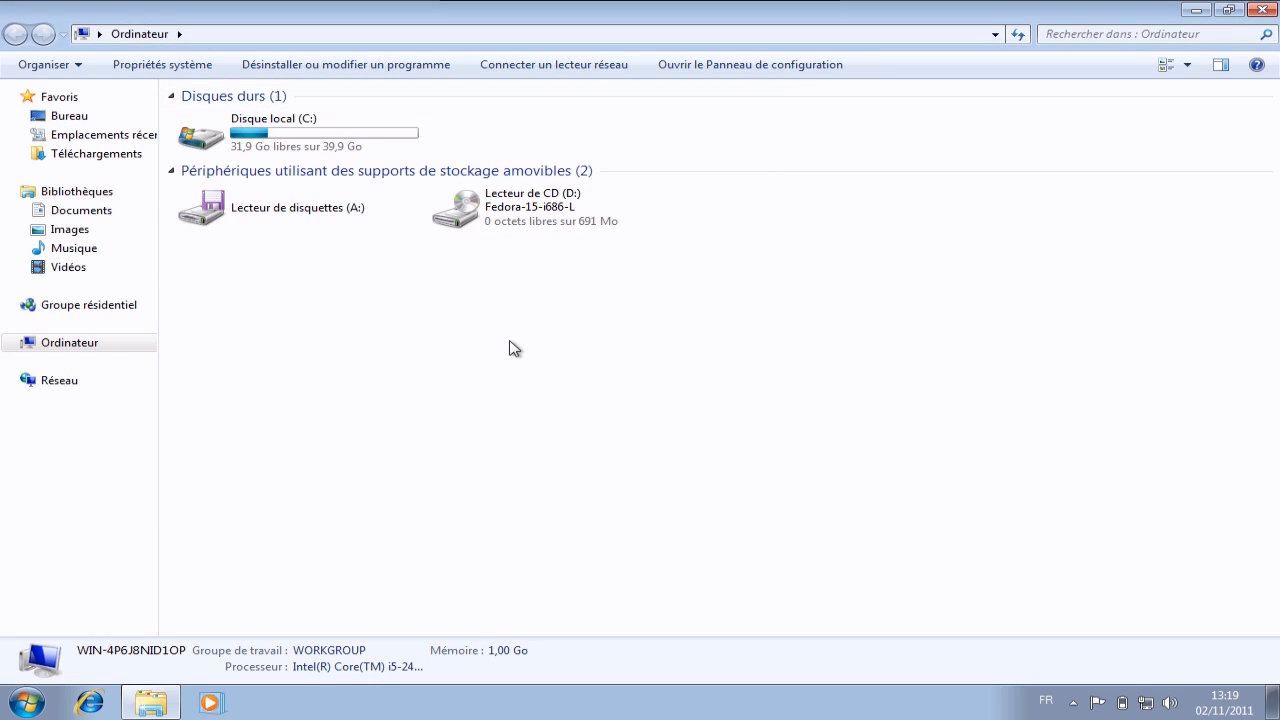
pyautogui.click(333, 130)
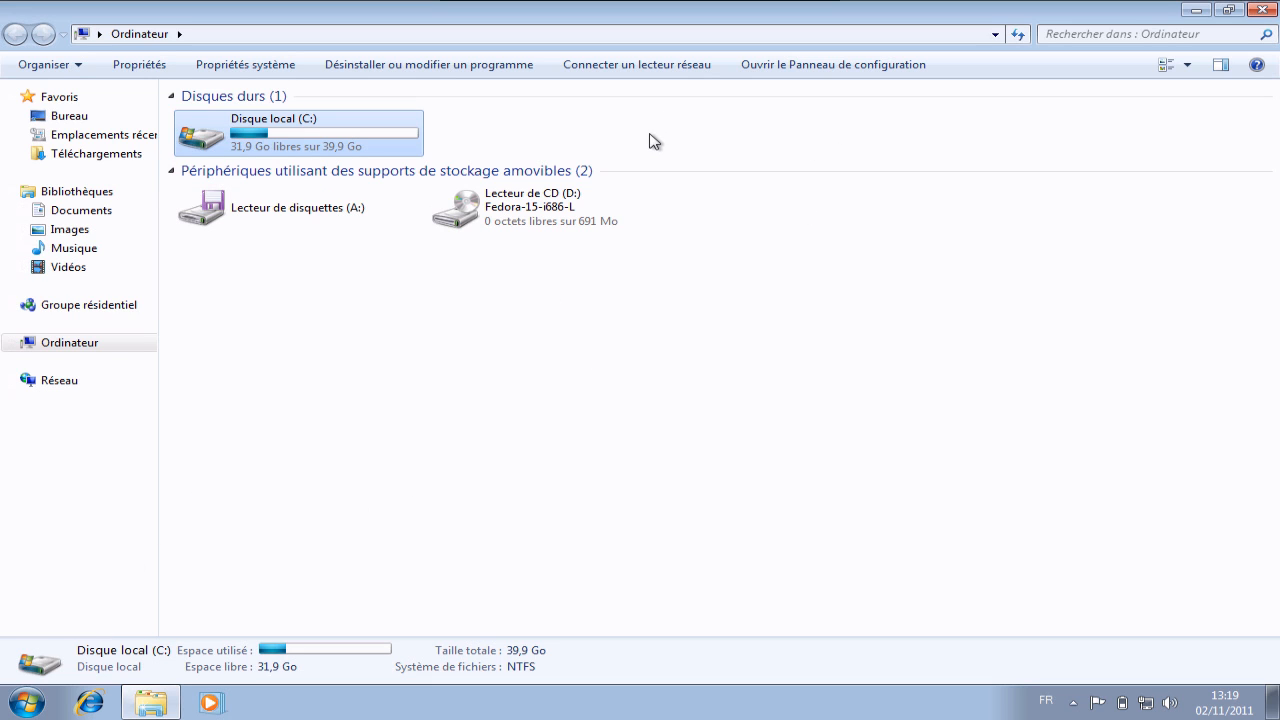
# - Launch Gestion de l'ordinateur from Outils d'administration in the Panneau de configuration
pyautogui.click(24, 703)
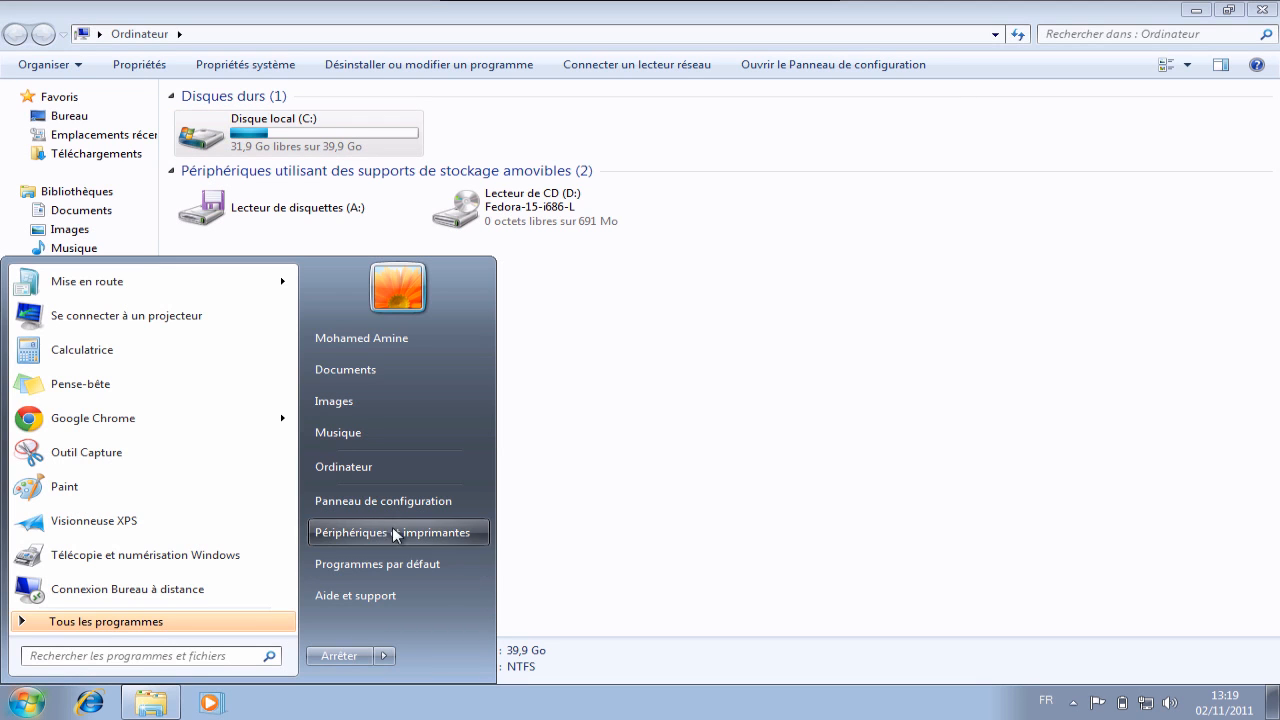
pyautogui.click(388, 501)
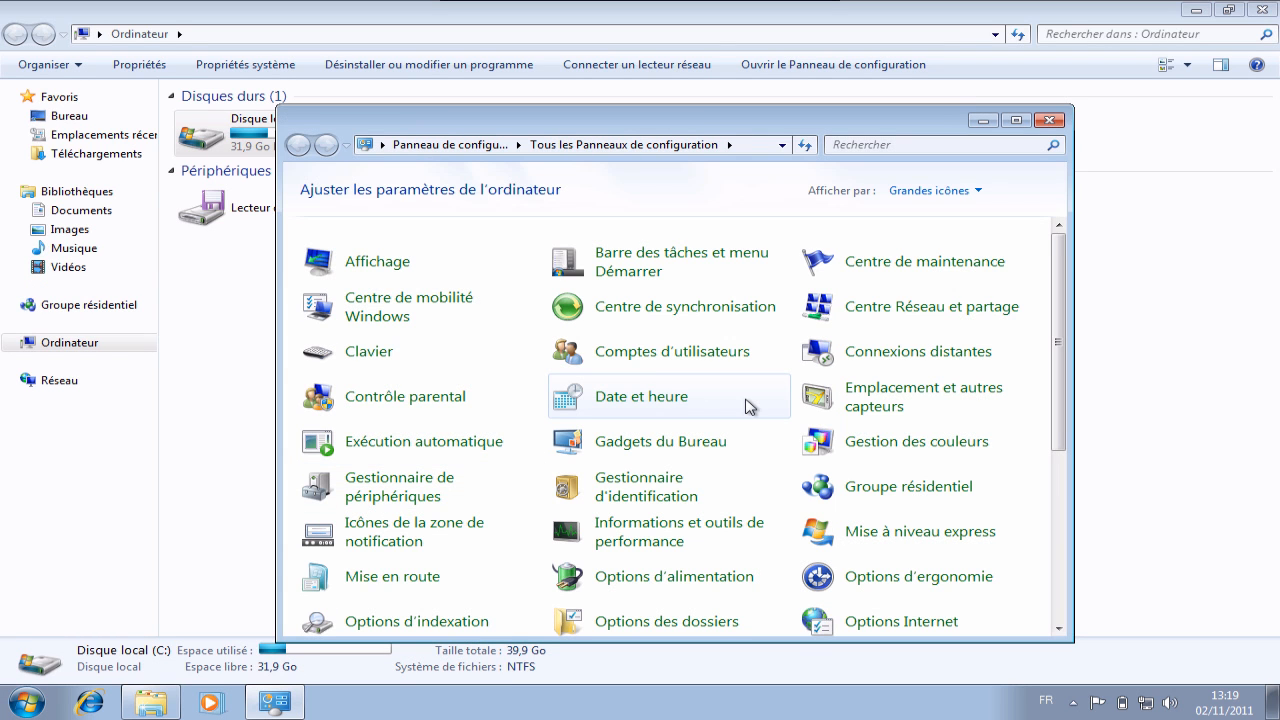
pyautogui.scroll(-3, 748, 406)
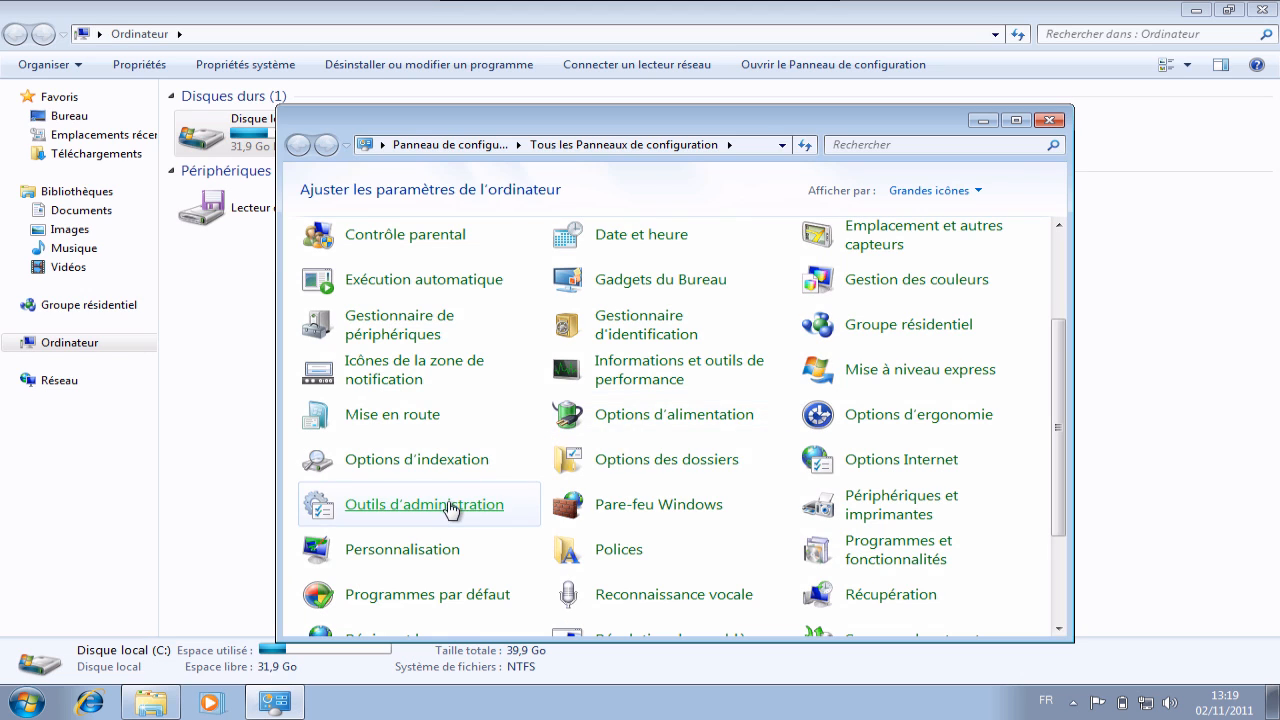
pyautogui.click(484, 506)
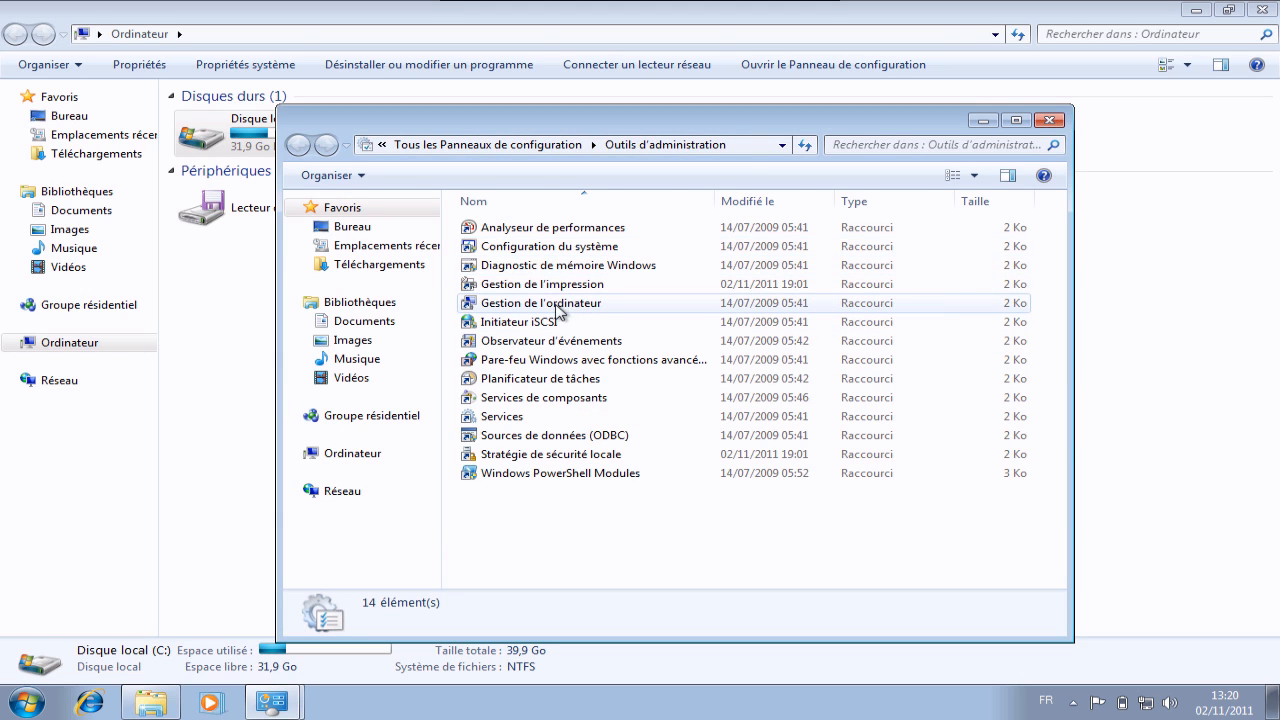
pyautogui.click(567, 306)
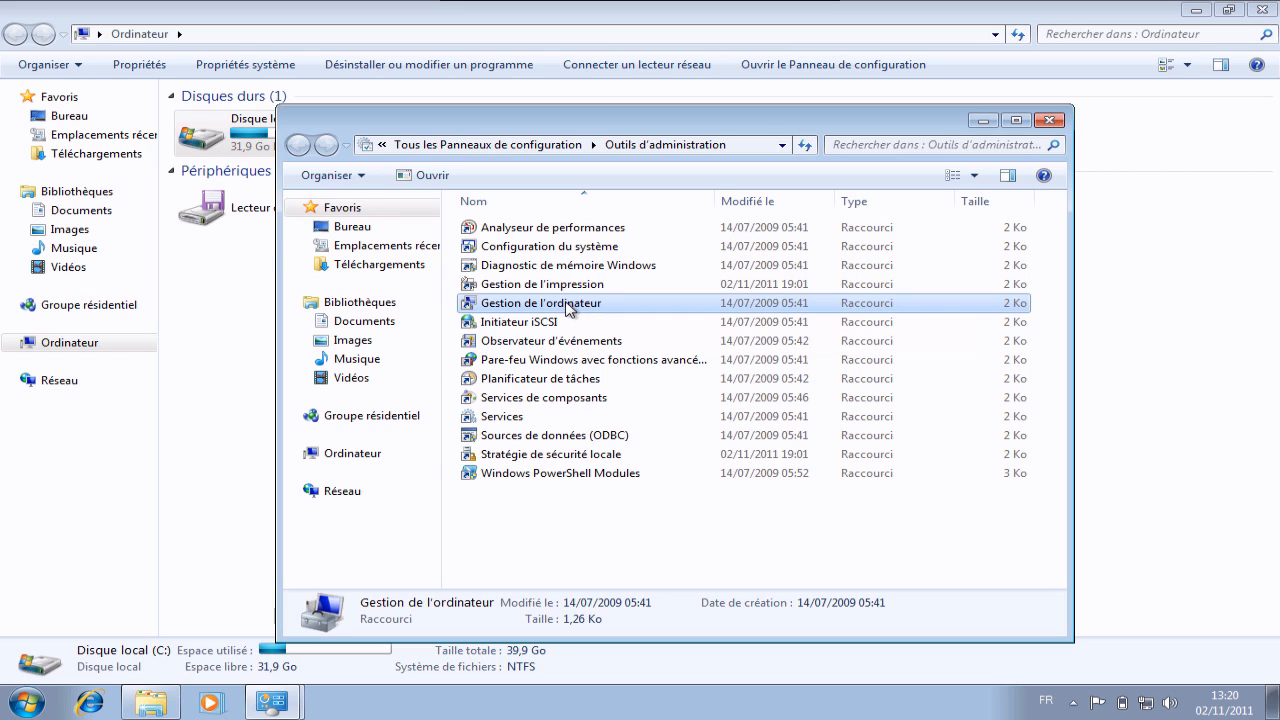
pyautogui.doubleClick(588, 305)
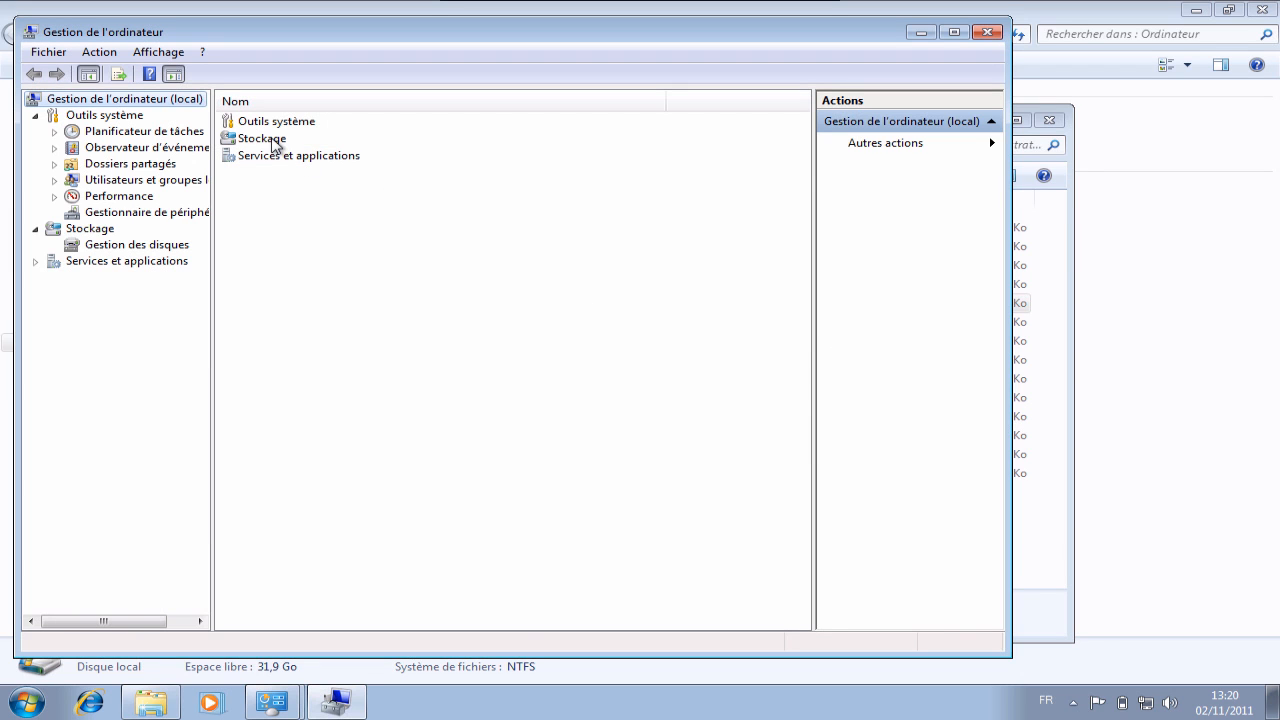
# - Open Gestion des disques under Stockage and maximize the Gestion de l'ordinateur window
pyautogui.doubleClick(273, 142)
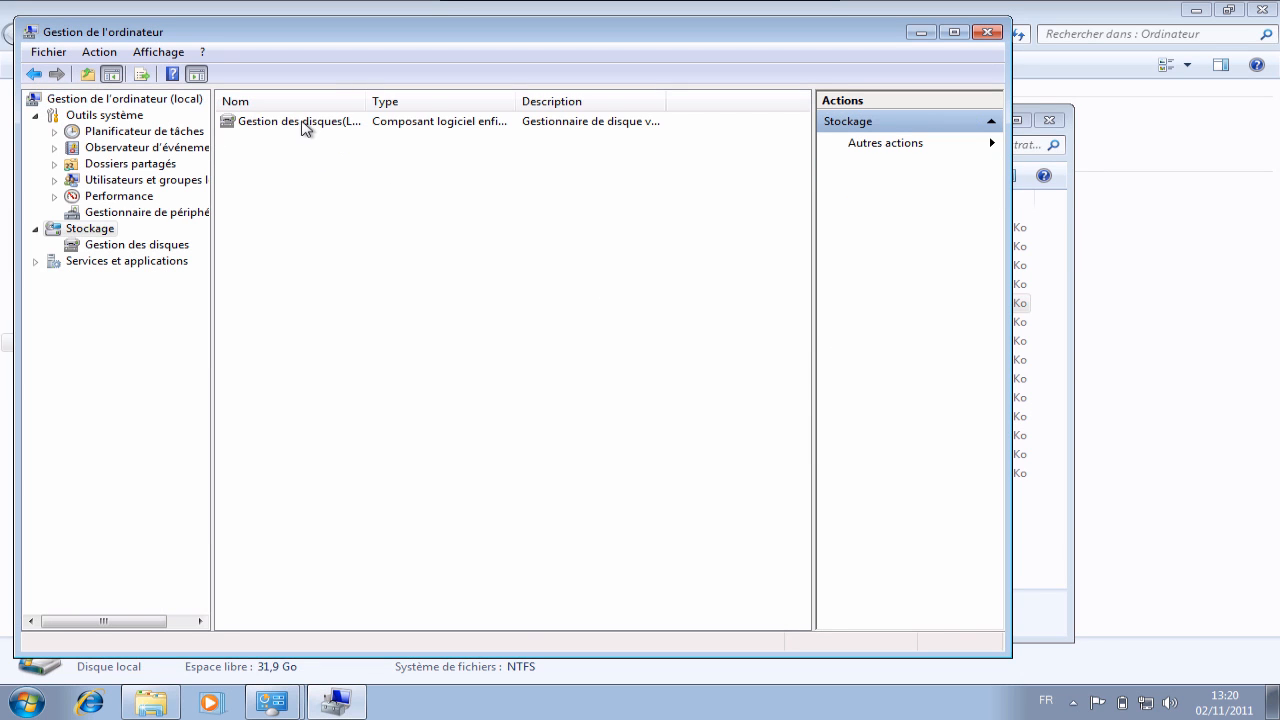
pyautogui.doubleClick(302, 122)
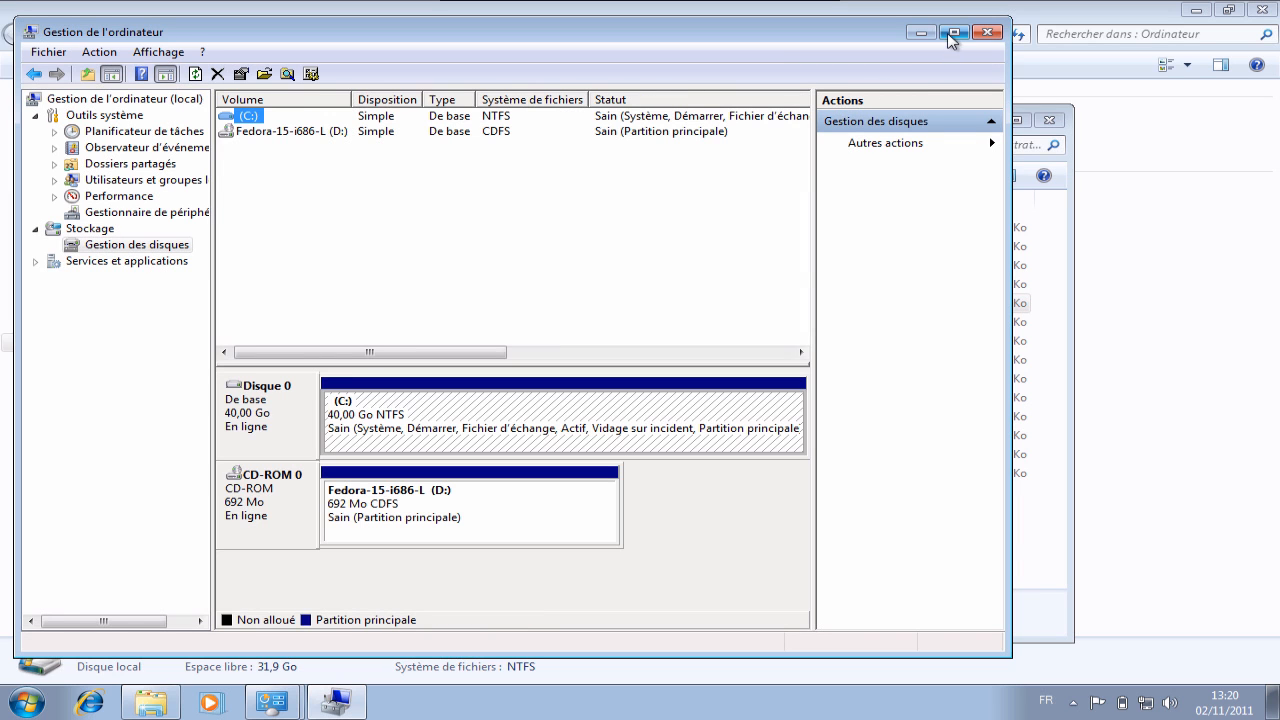
pyautogui.click(954, 33)
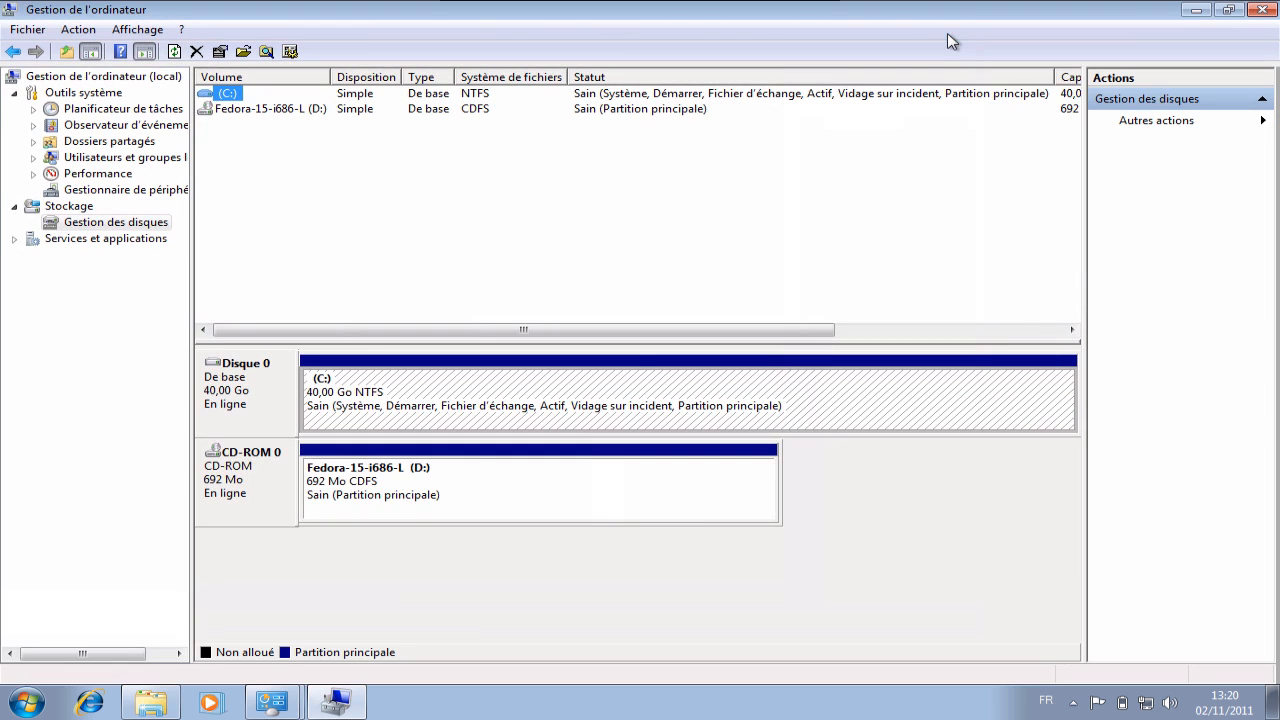
# - Shrink the C: volume on Disque 0 by 19659 Mo
pyautogui.click(390, 412)
pyautogui.rightClick(645, 400)
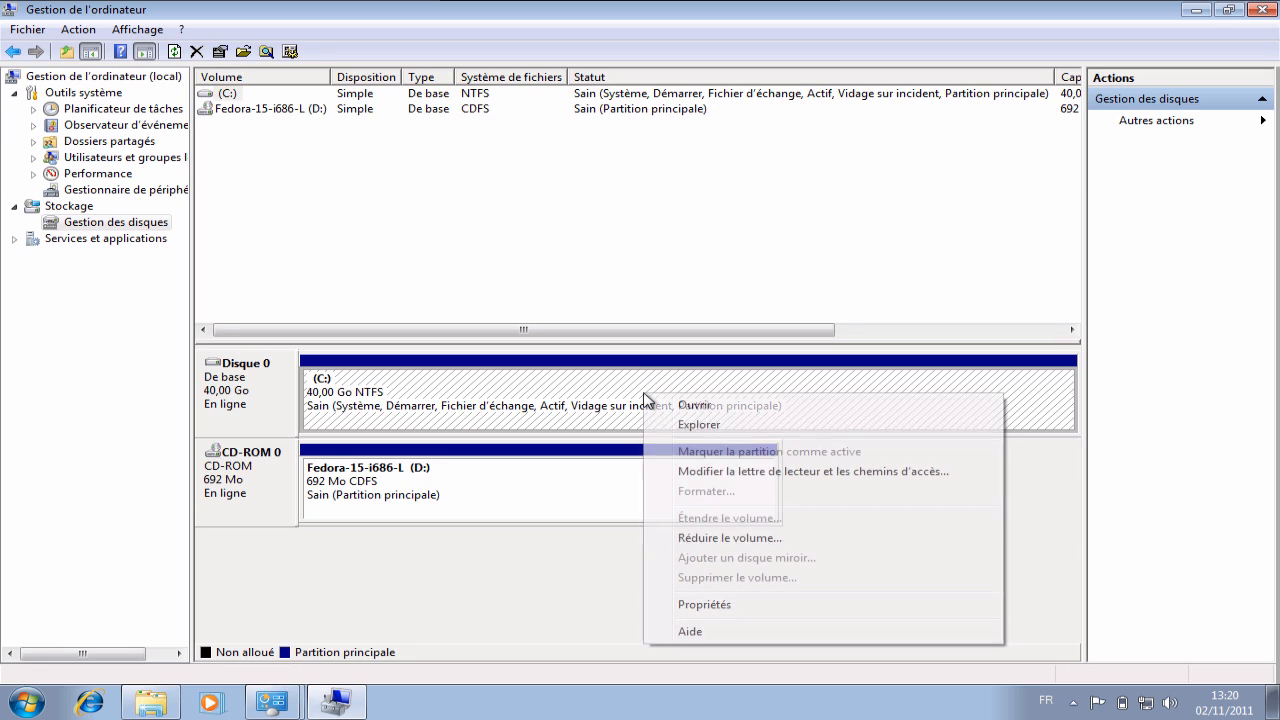
pyautogui.click(709, 541)
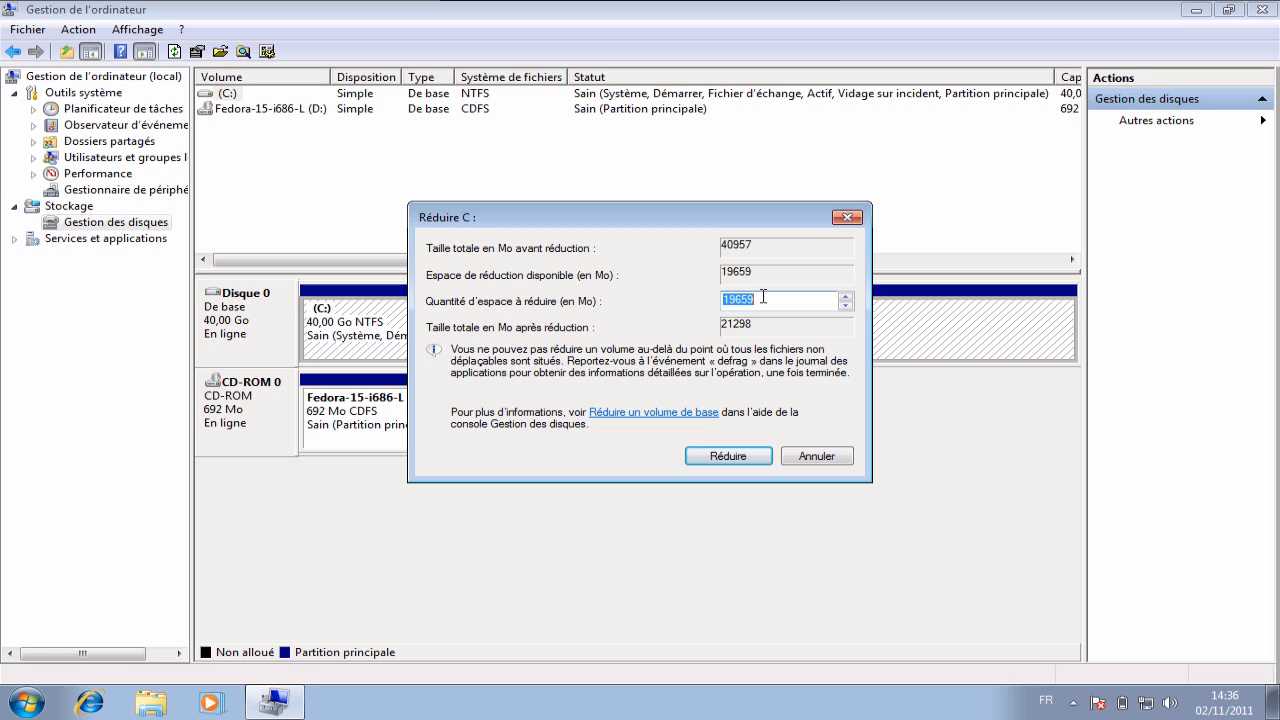
pyautogui.click(719, 459)
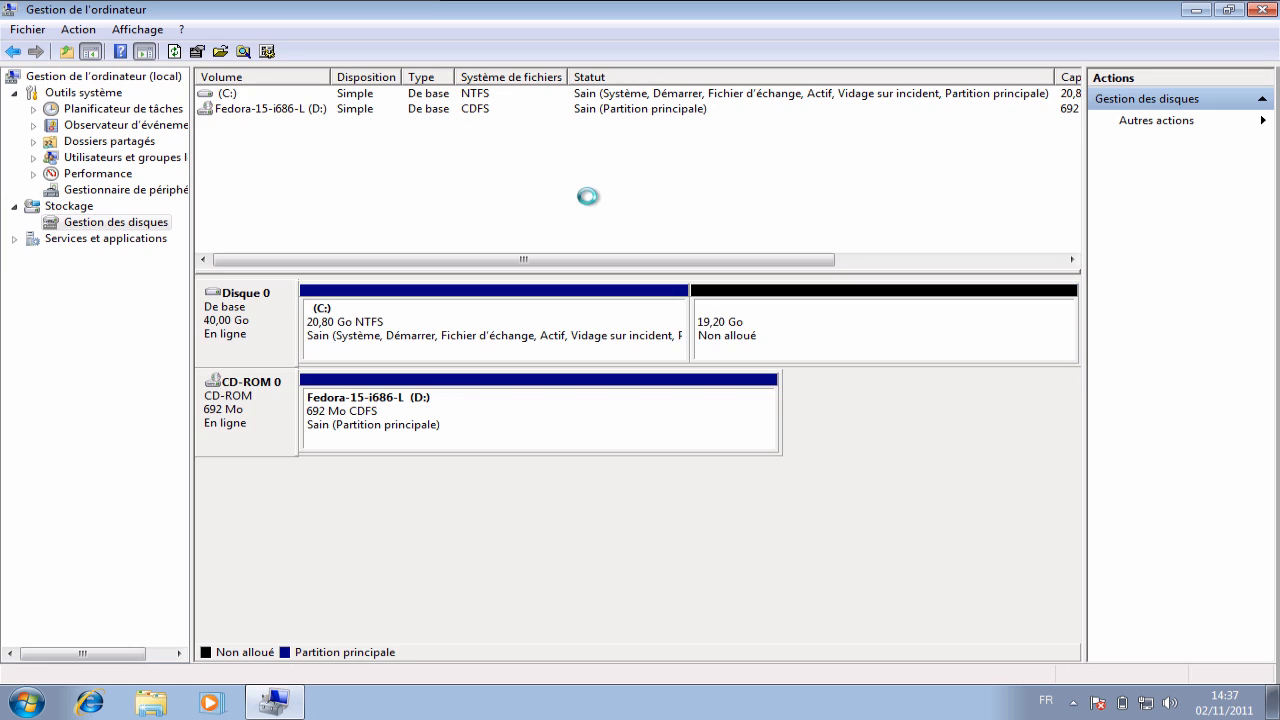
# - Start a new simple volume in the unallocated space of Disque 0, with size 19659 Mo and drive letter E
pyautogui.click(905, 356)
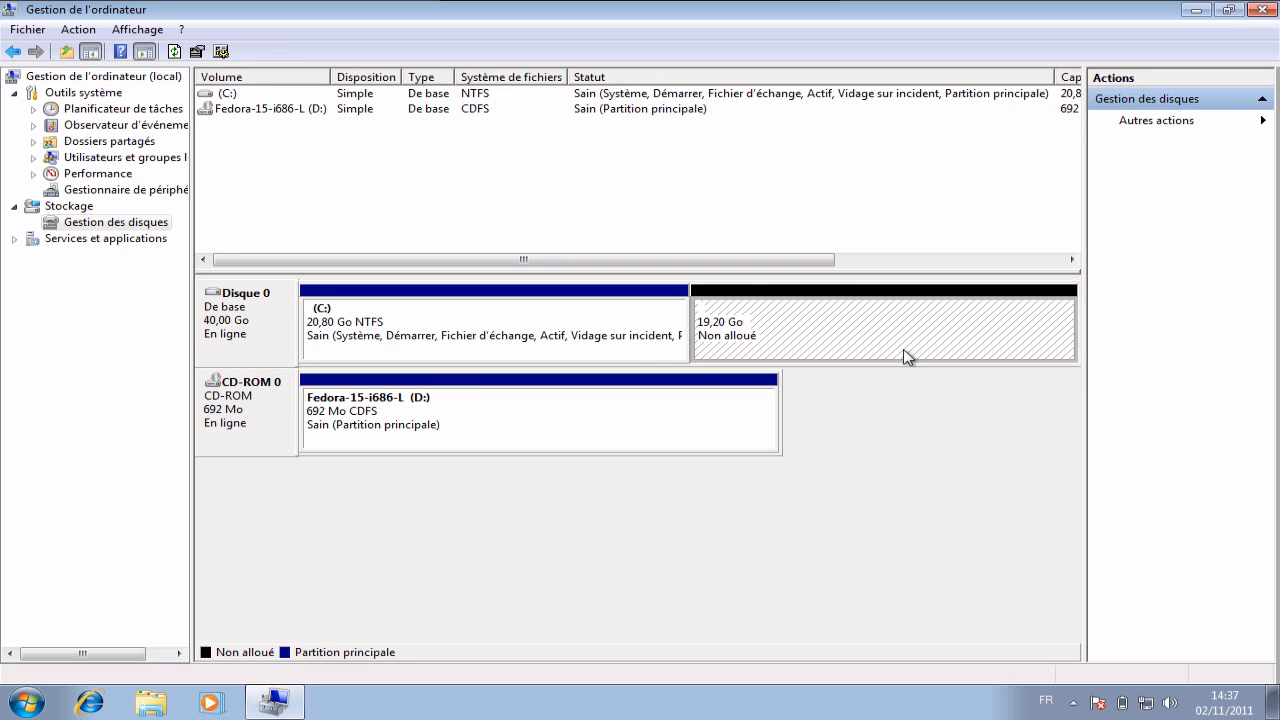
pyautogui.rightClick(841, 329)
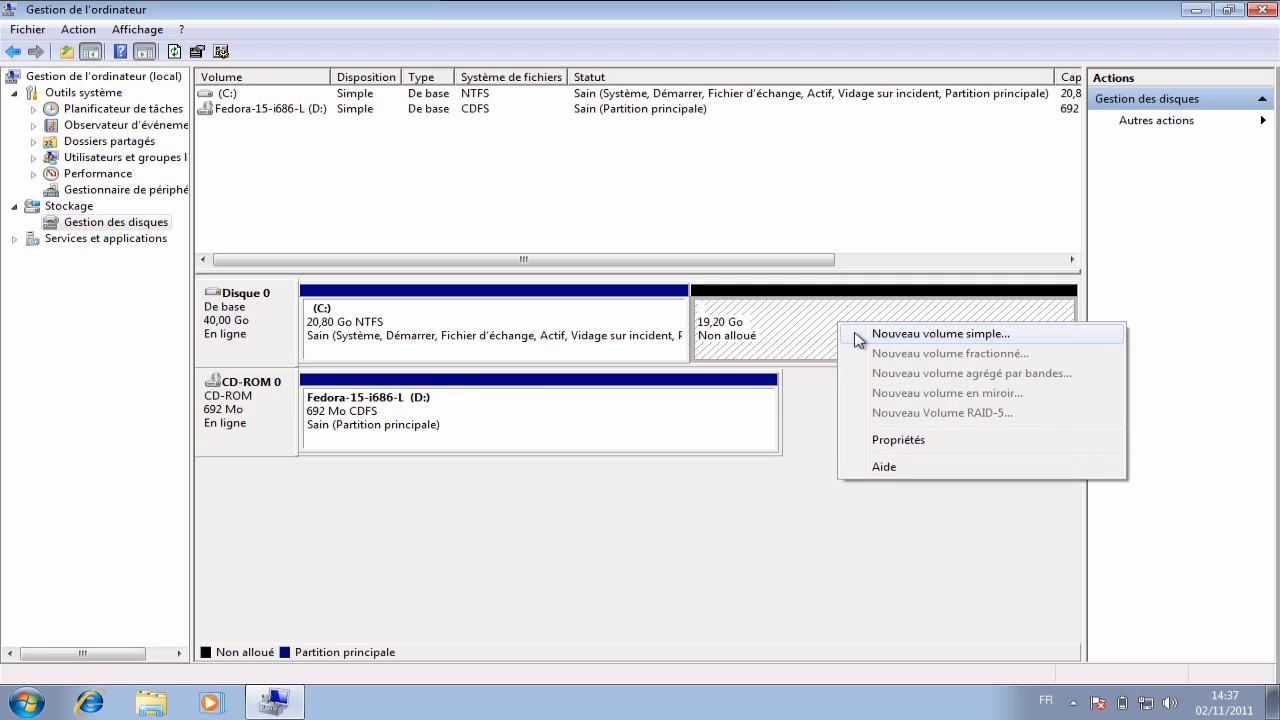
pyautogui.click(856, 334)
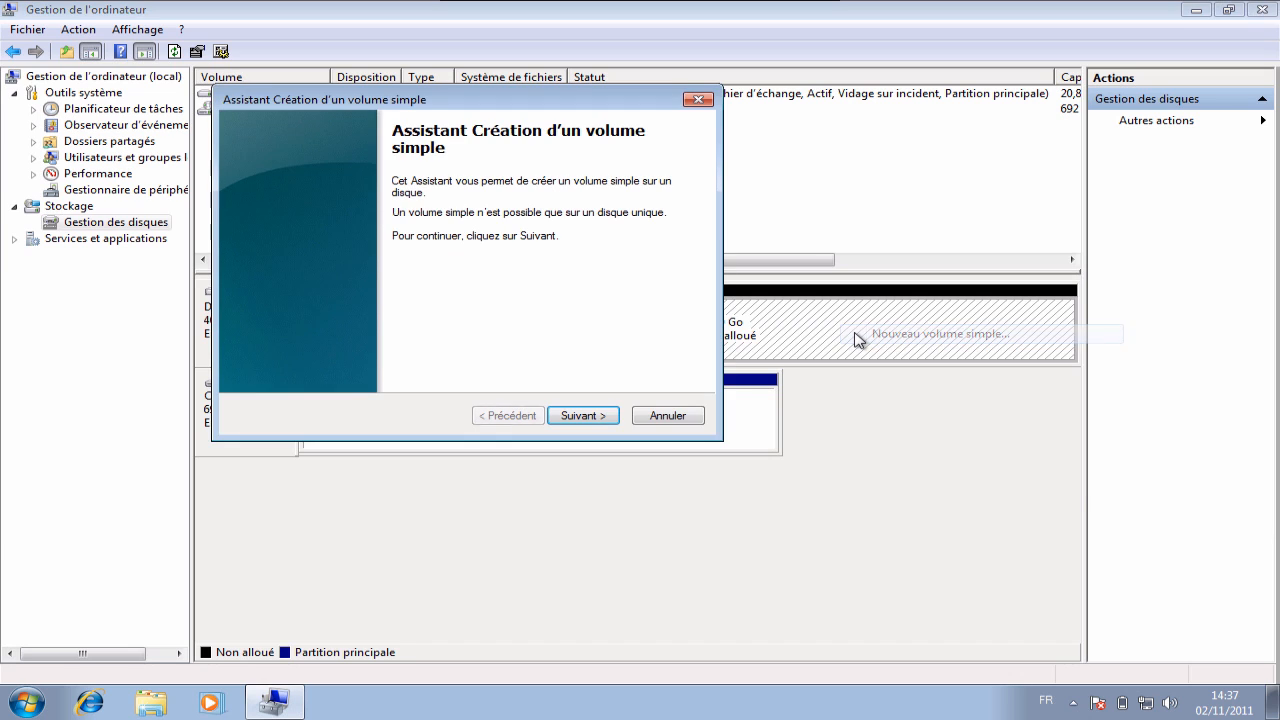
pyautogui.click(581, 416)
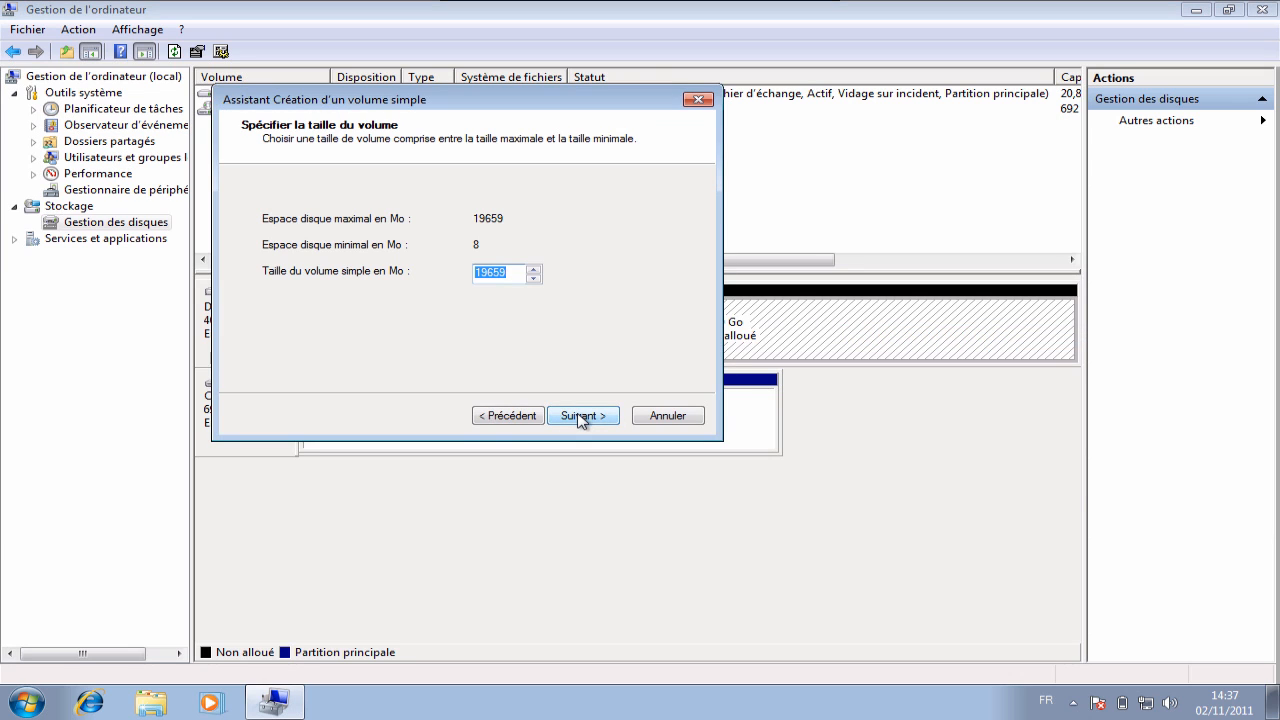
pyautogui.click(581, 416)
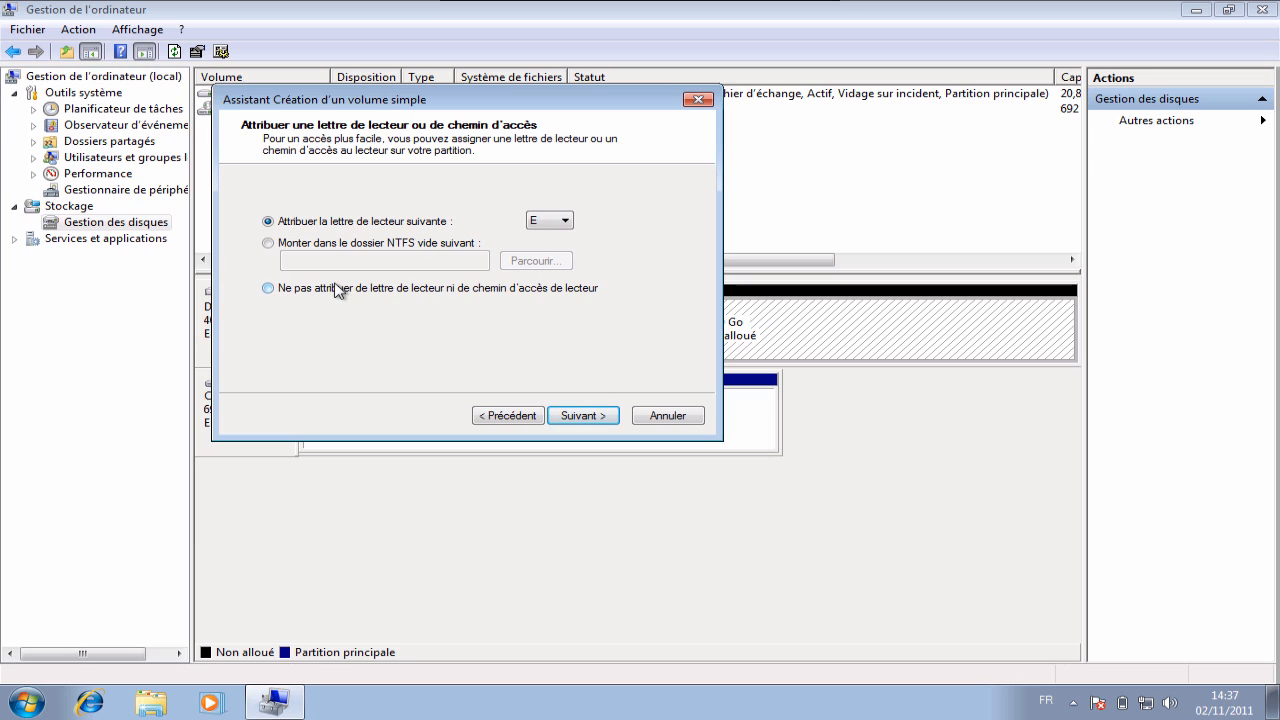
pyautogui.click(589, 415)
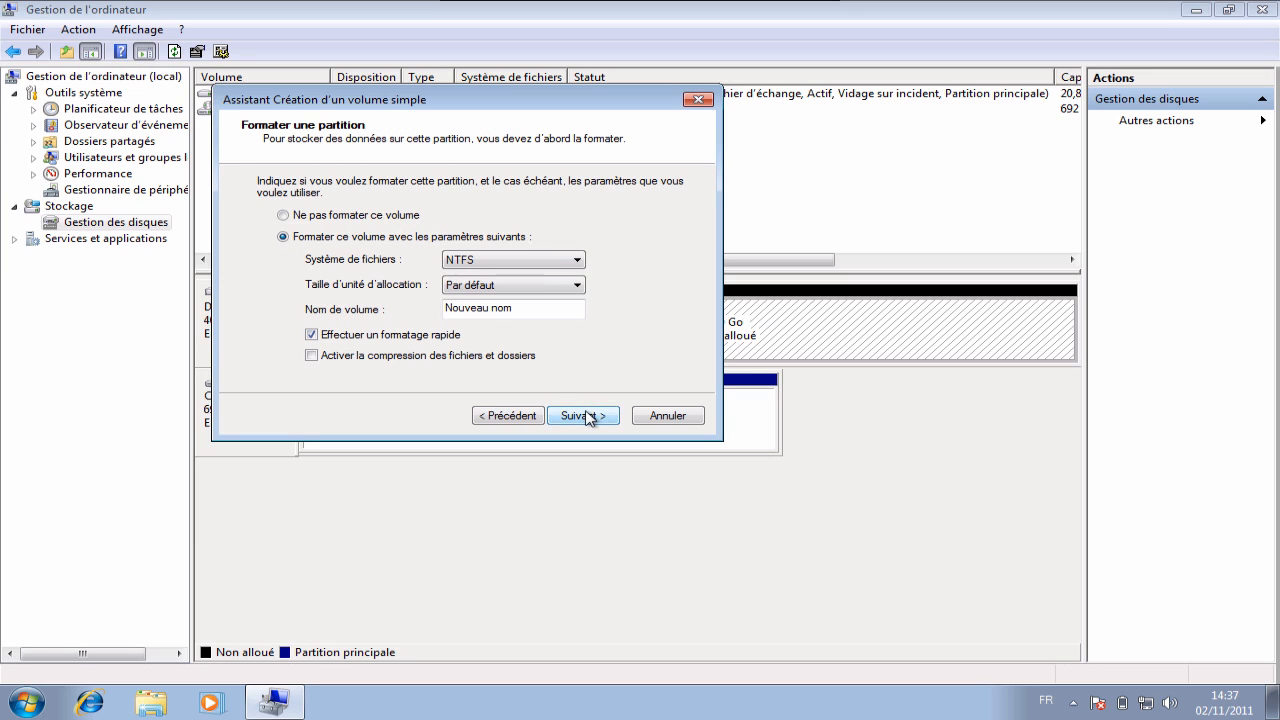
# - Set the new volume's file system to FAT32, keeping quick formatting and the name Nouveau nom, and finish creating it
pyautogui.click(567, 265)
pyautogui.click(551, 277)
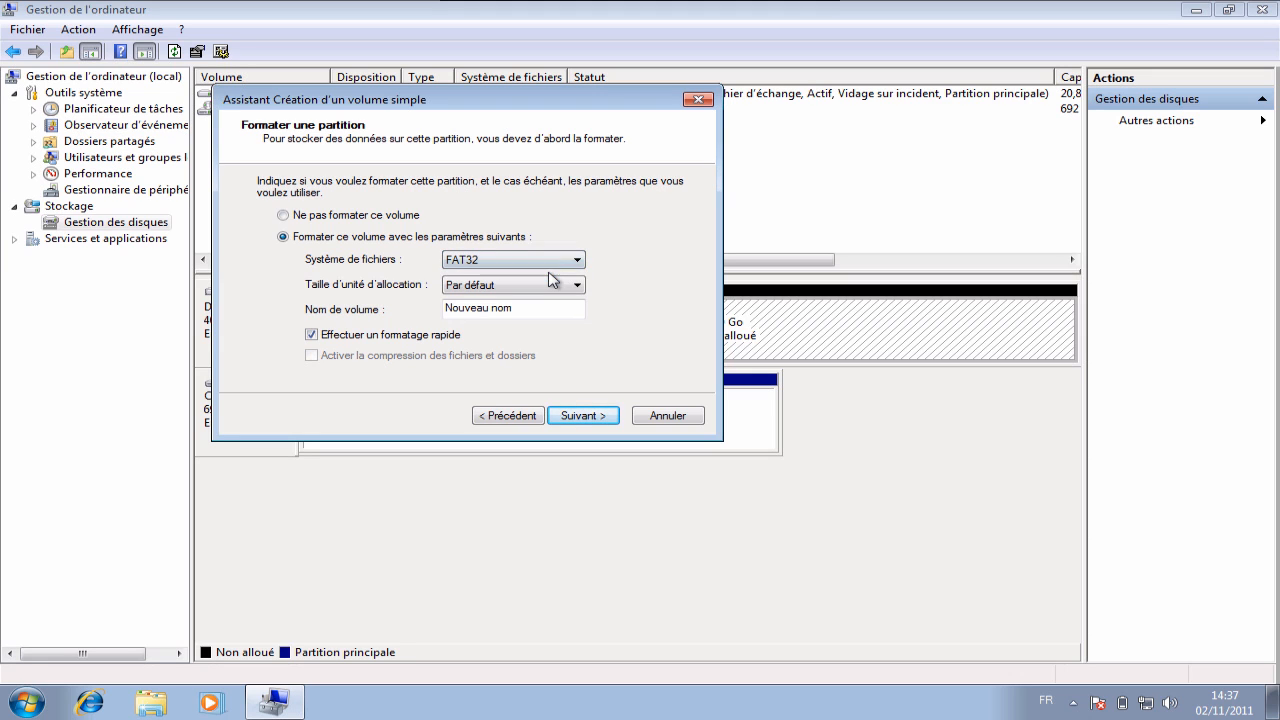
pyautogui.click(583, 416)
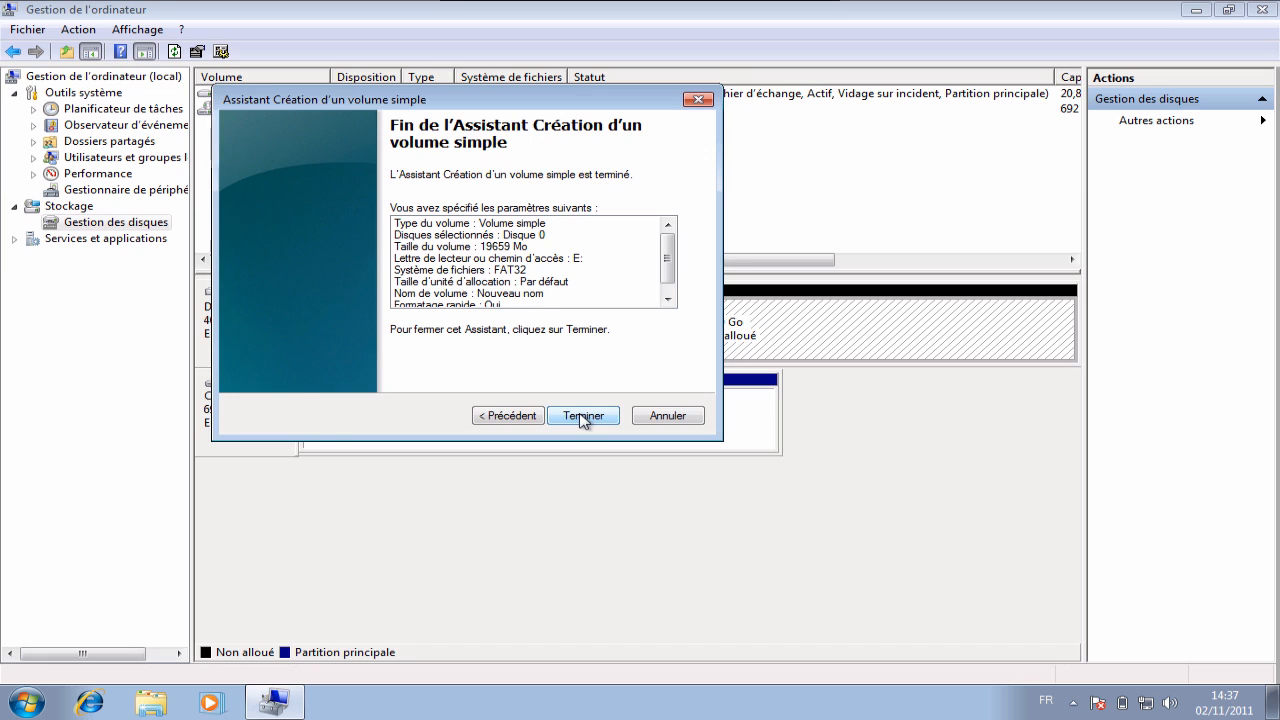
pyautogui.click(583, 416)
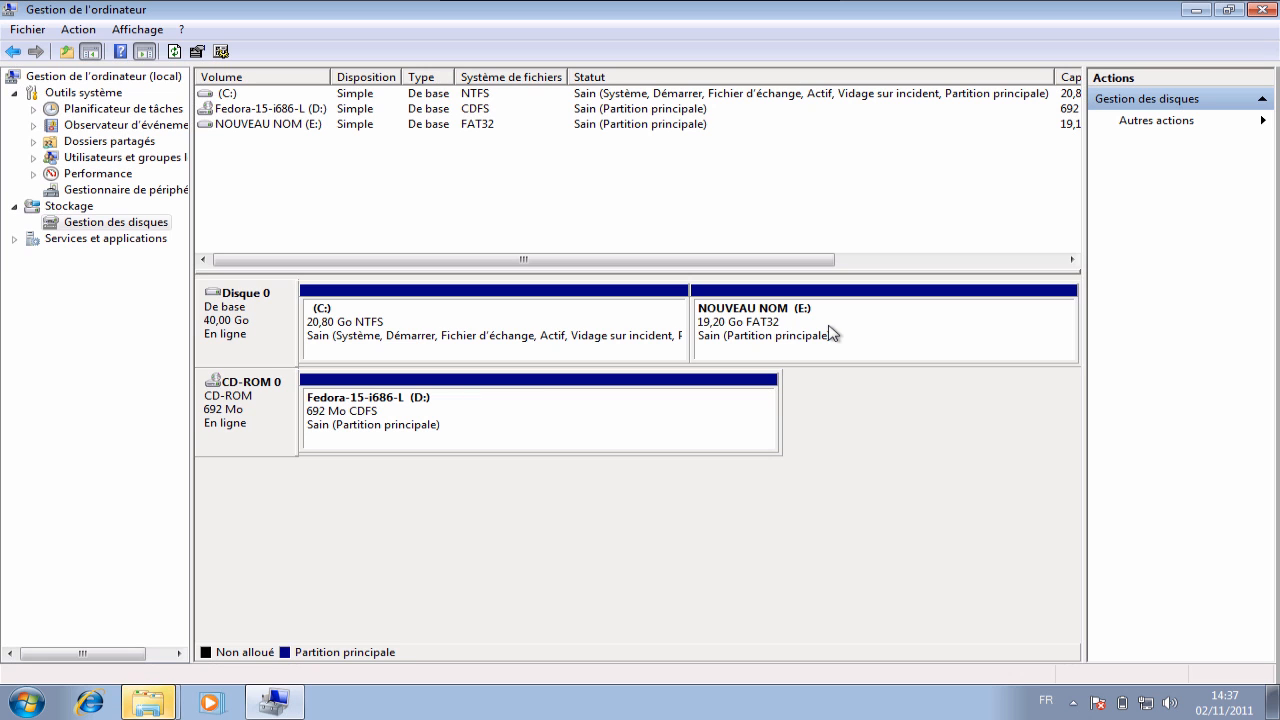
# - Close Gestion de l'ordinateur and the Exécution automatique window, and decline formatting drive E:
pyautogui.click(1265, 9)
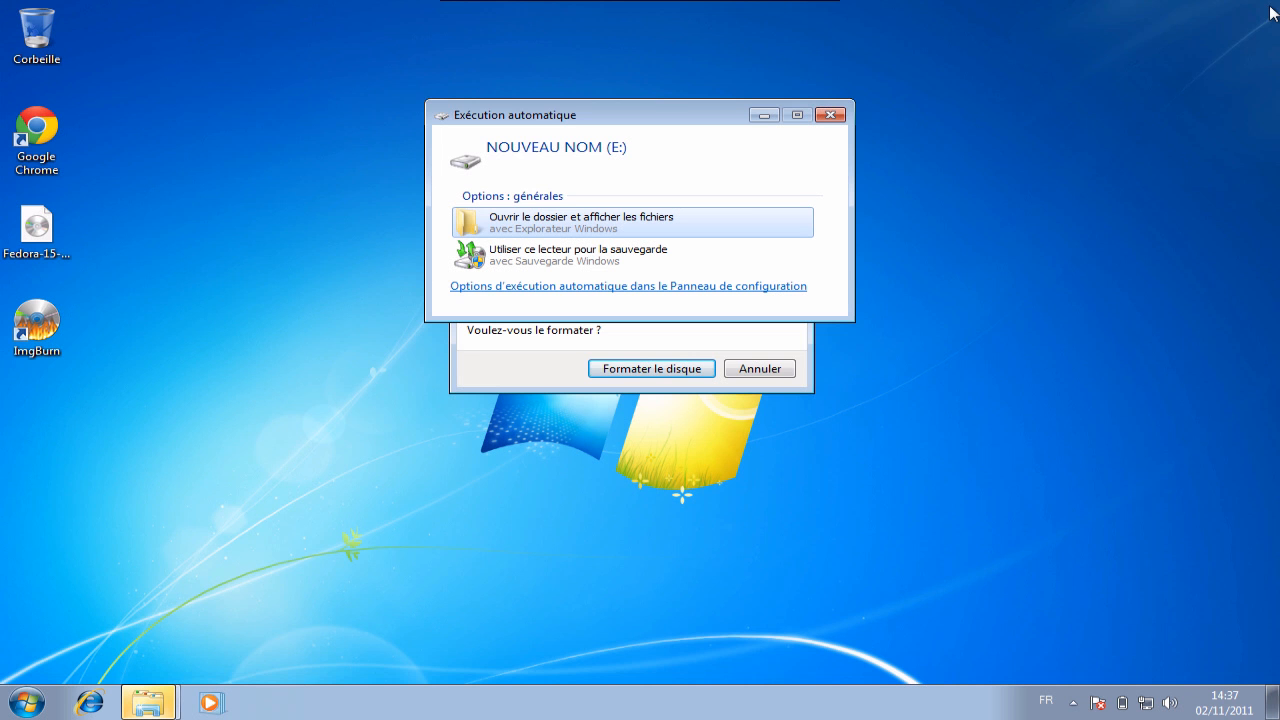
pyautogui.click(830, 115)
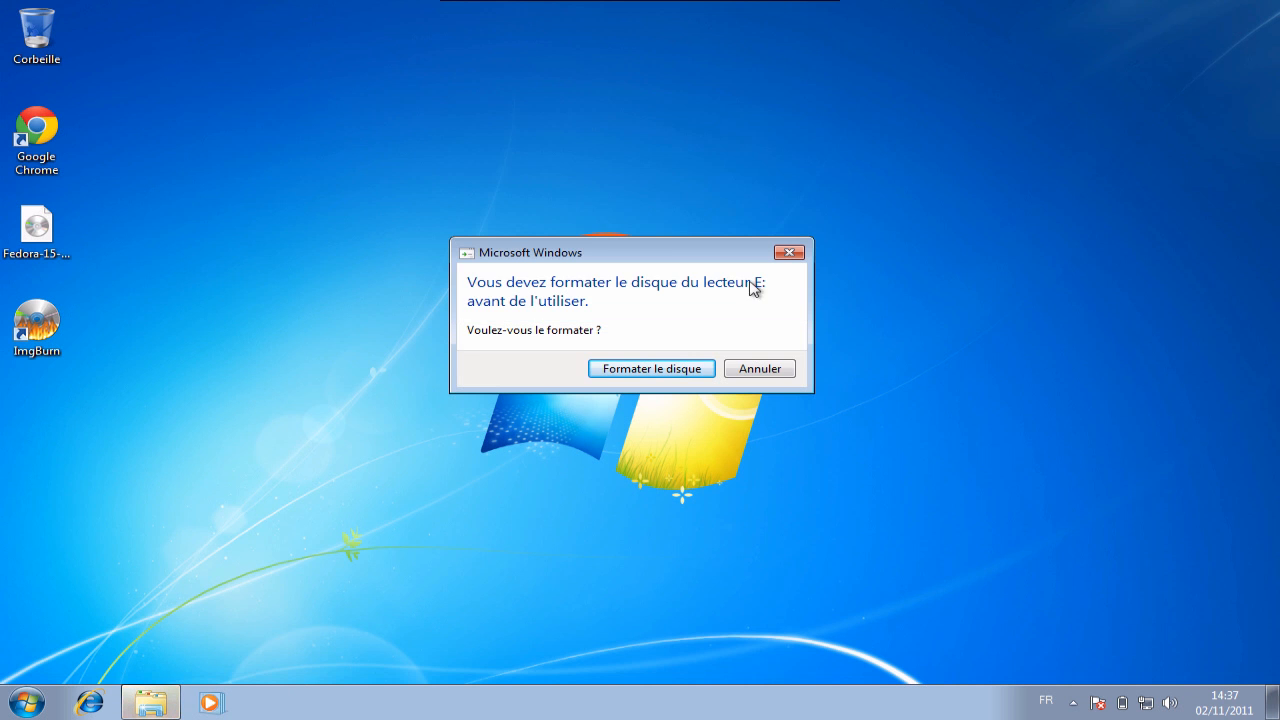
pyautogui.click(740, 370)
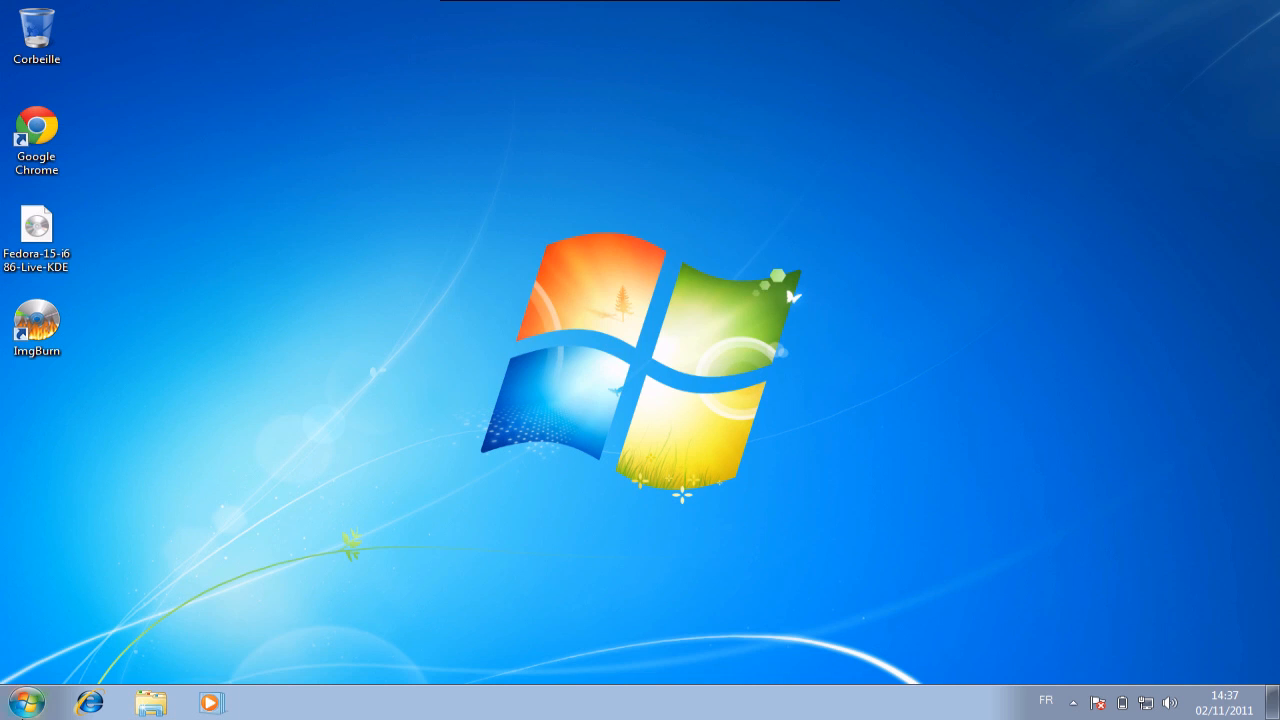
# - Check the contents of the new NOUVEAU NOM (E:) drive in Ordinateur, return to the drive list and close the window
pyautogui.click(27, 702)
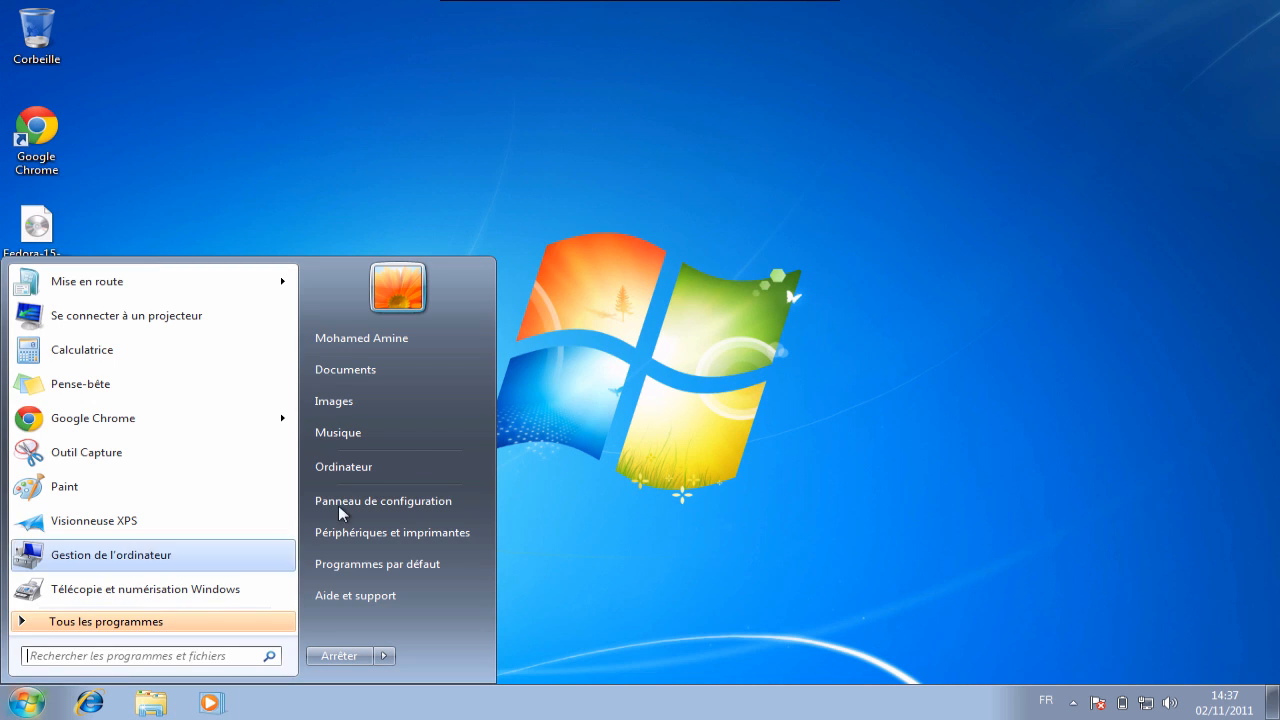
pyautogui.click(409, 457)
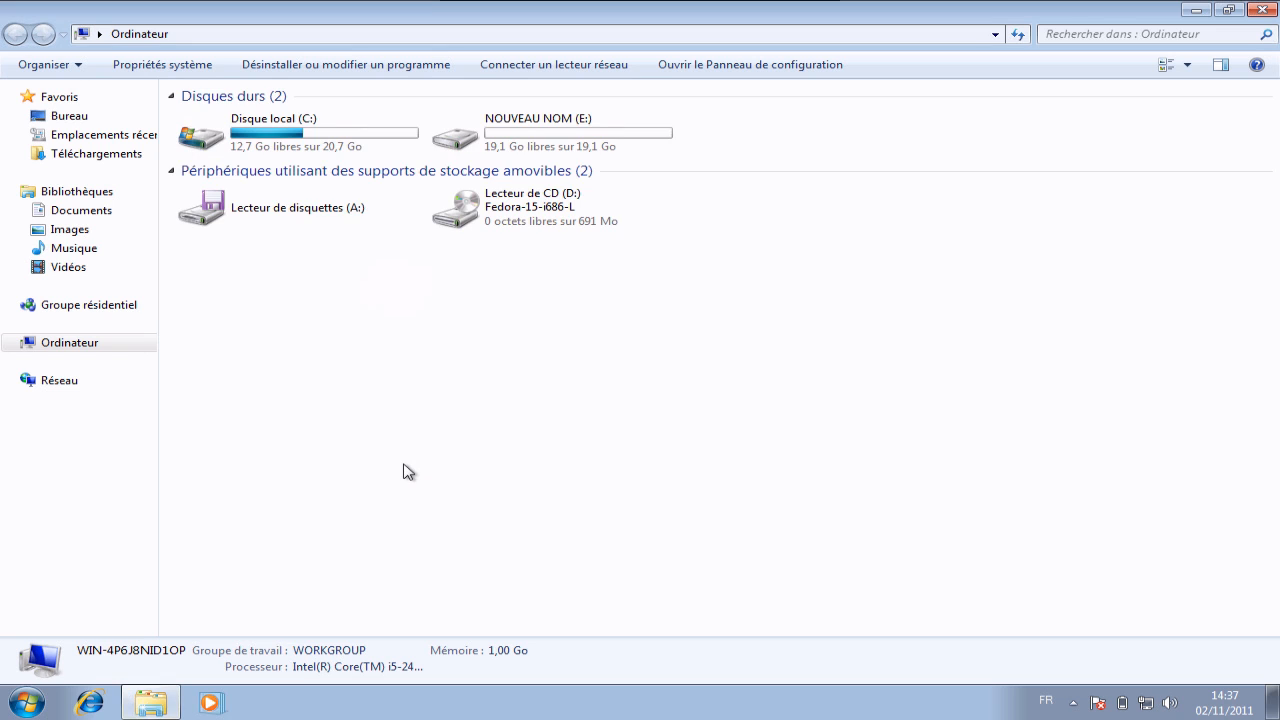
pyautogui.doubleClick(614, 143)
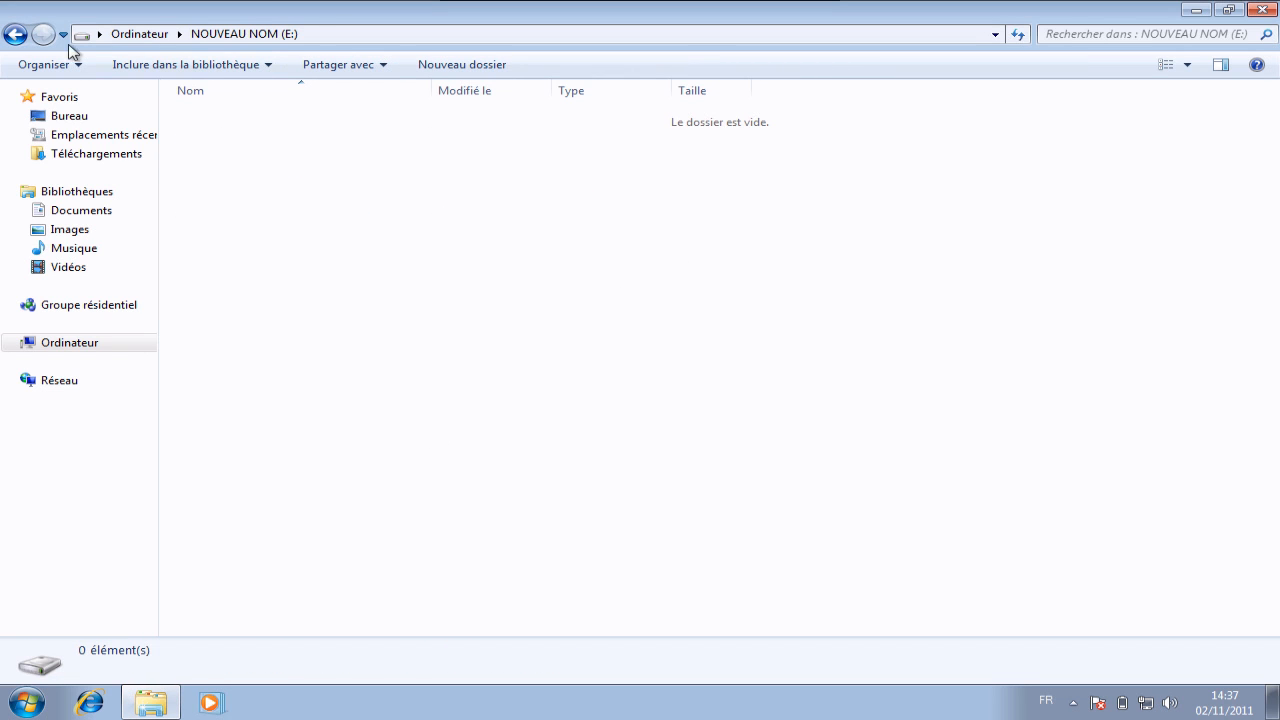
pyautogui.click(15, 34)
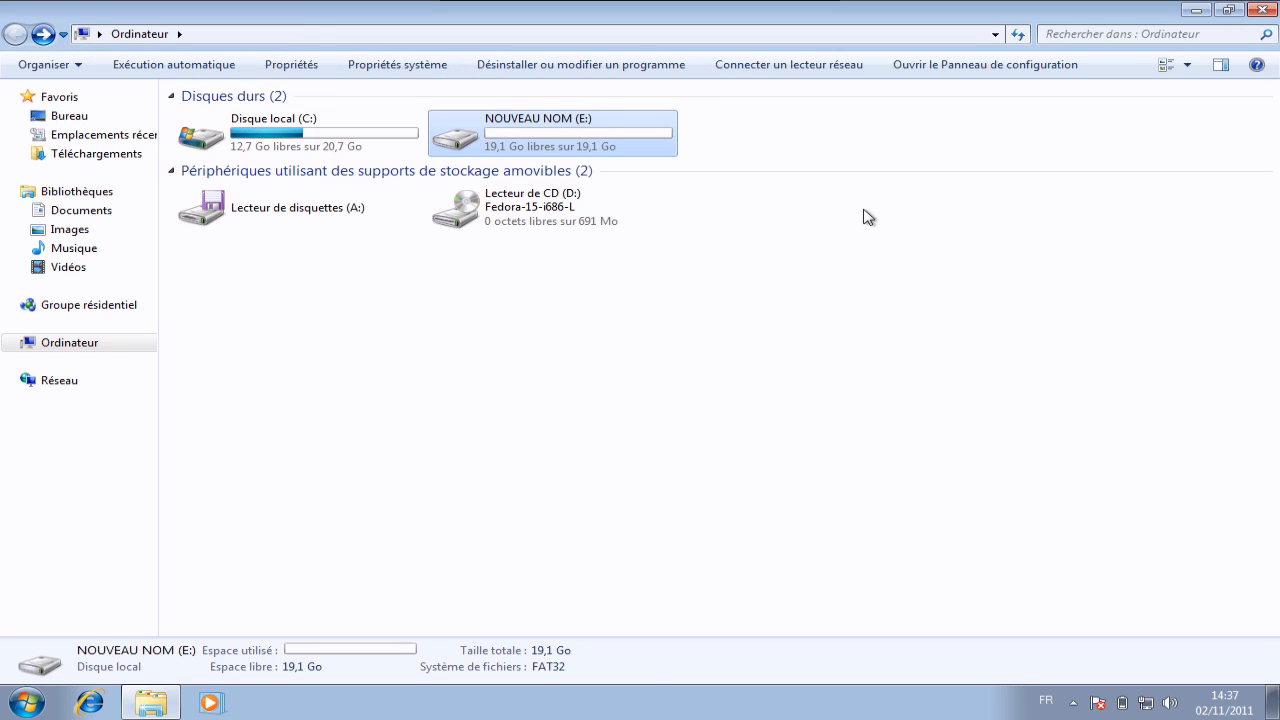
pyautogui.click(706, 429)
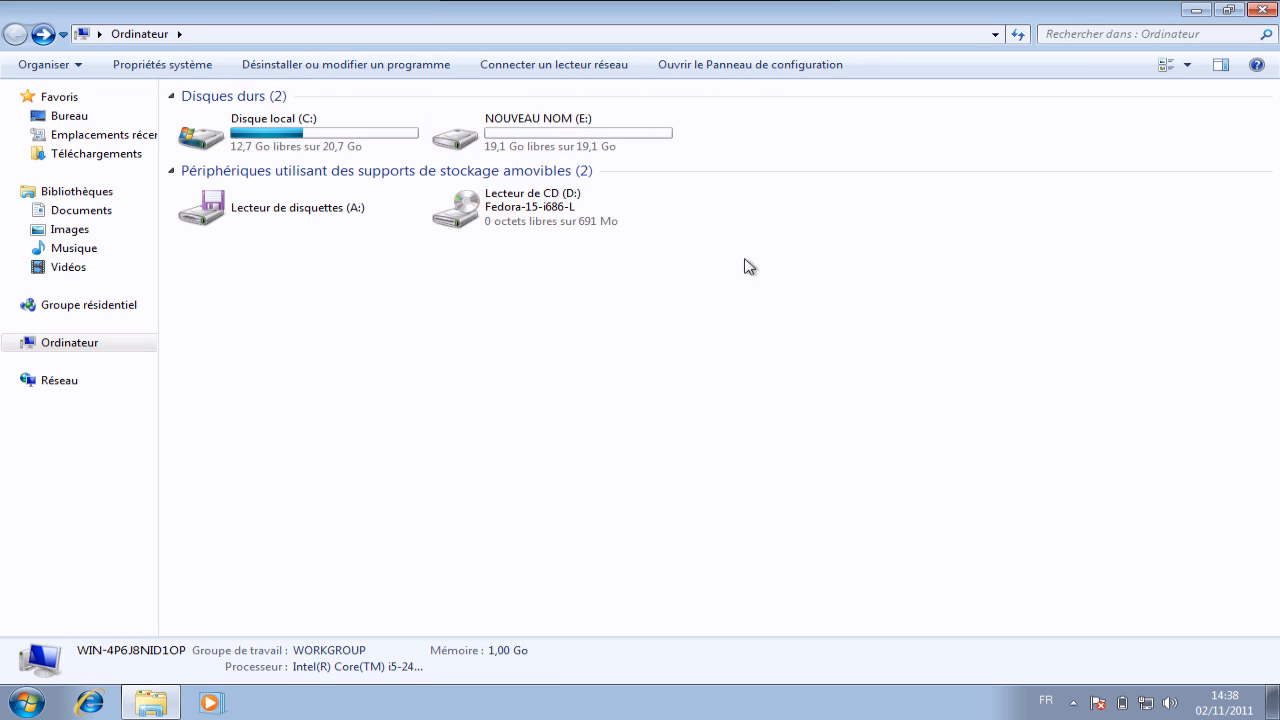
pyautogui.click(1262, 11)
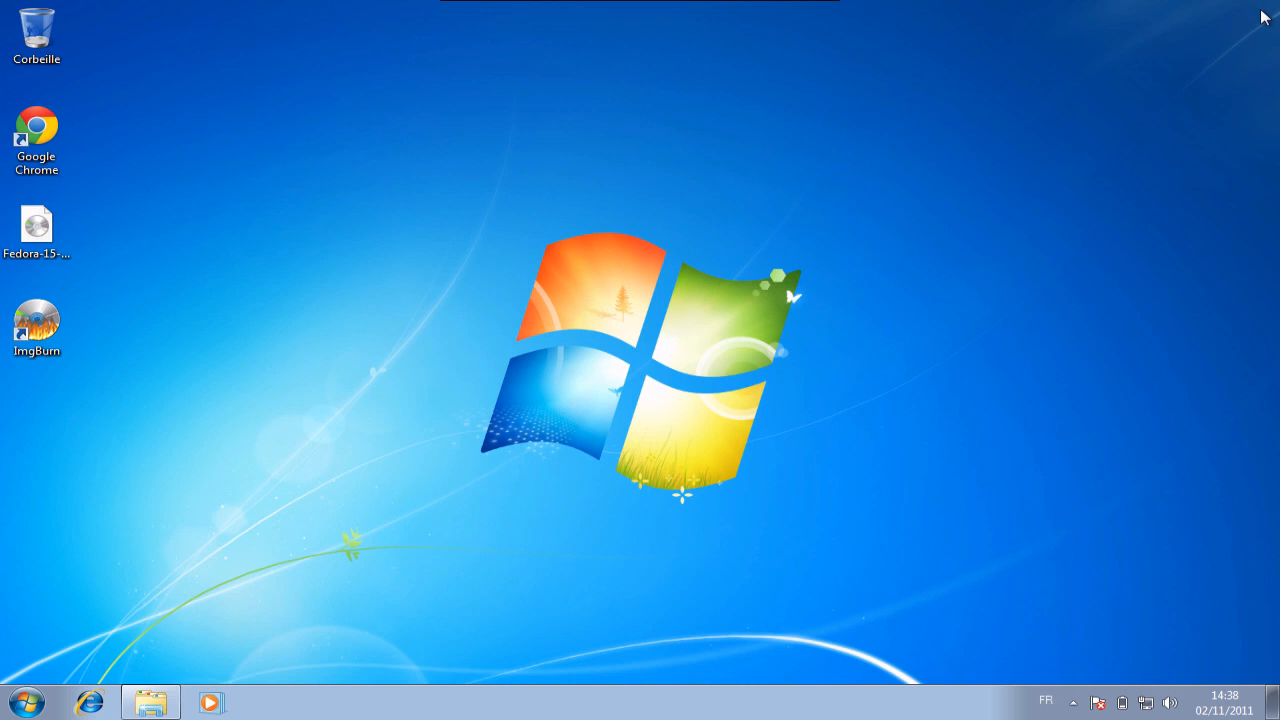